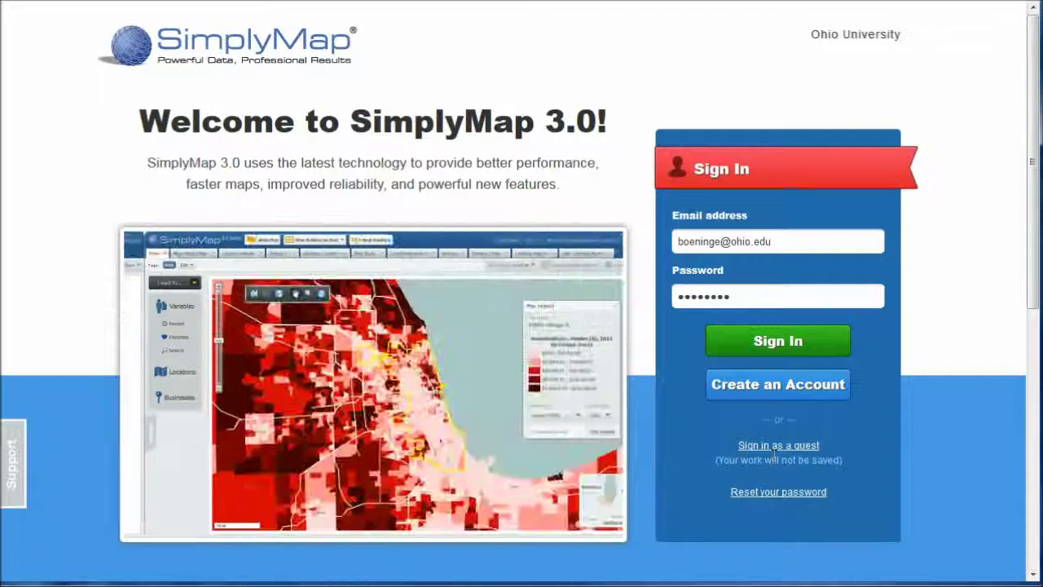
# - Sign in to SimplyMap with the e-mail and password already entered on the welcome page
pyautogui.click(785, 346)
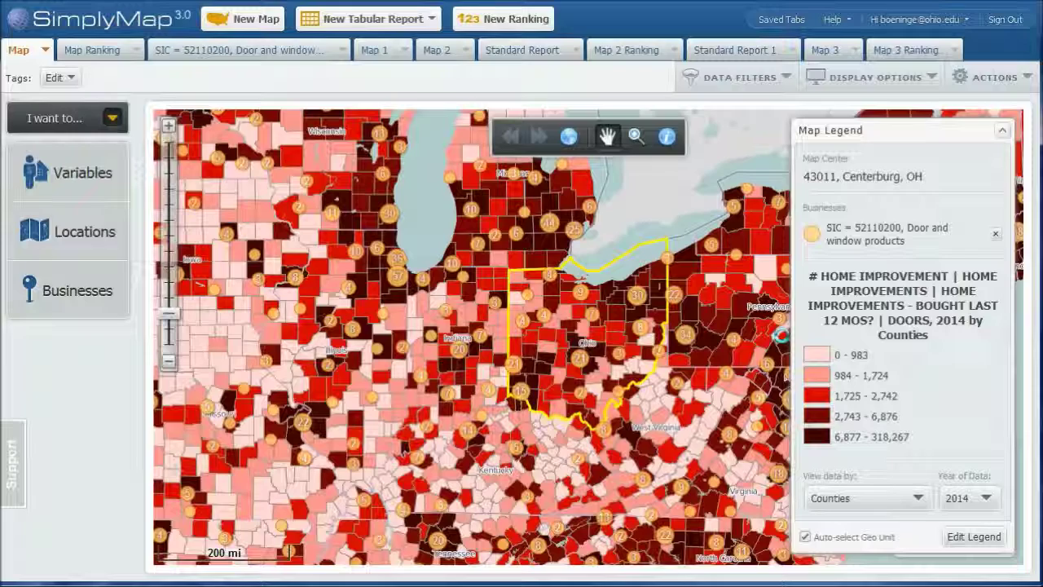
# - Create a new standard report and set its location lookup to counties in Ohio
pyautogui.click(370, 20)
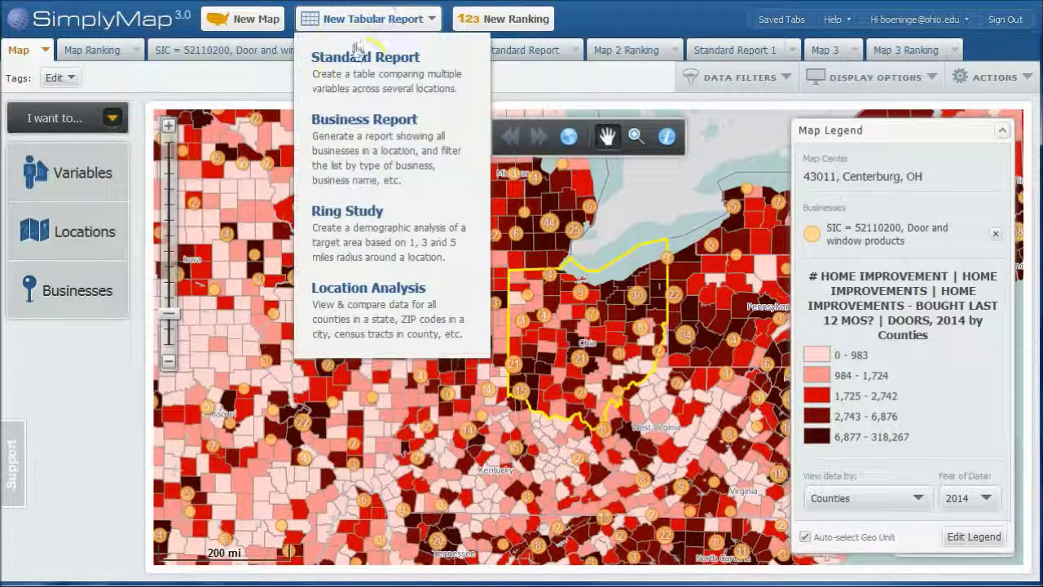
pyautogui.click(365, 72)
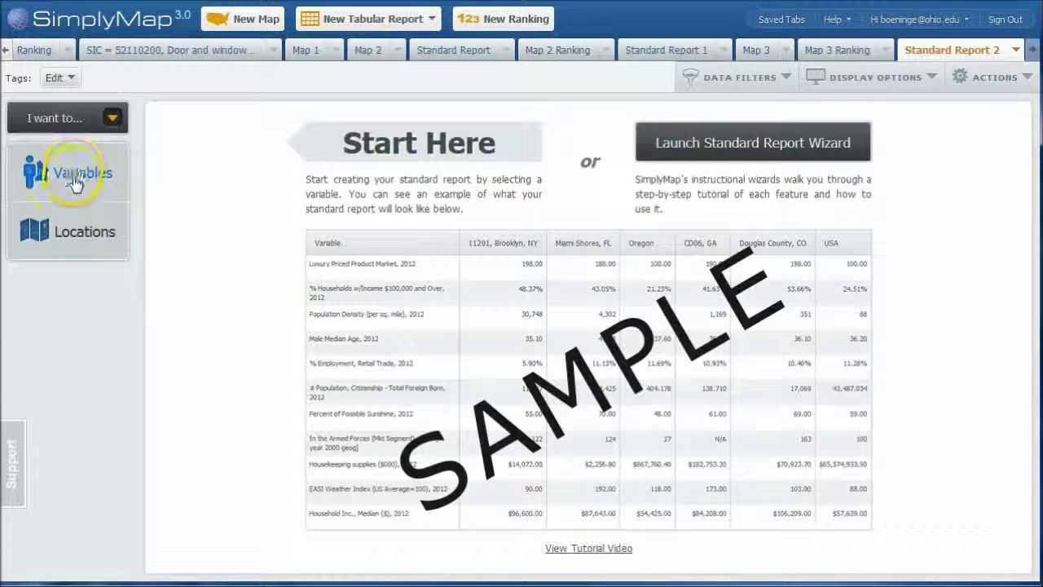
pyautogui.click(77, 236)
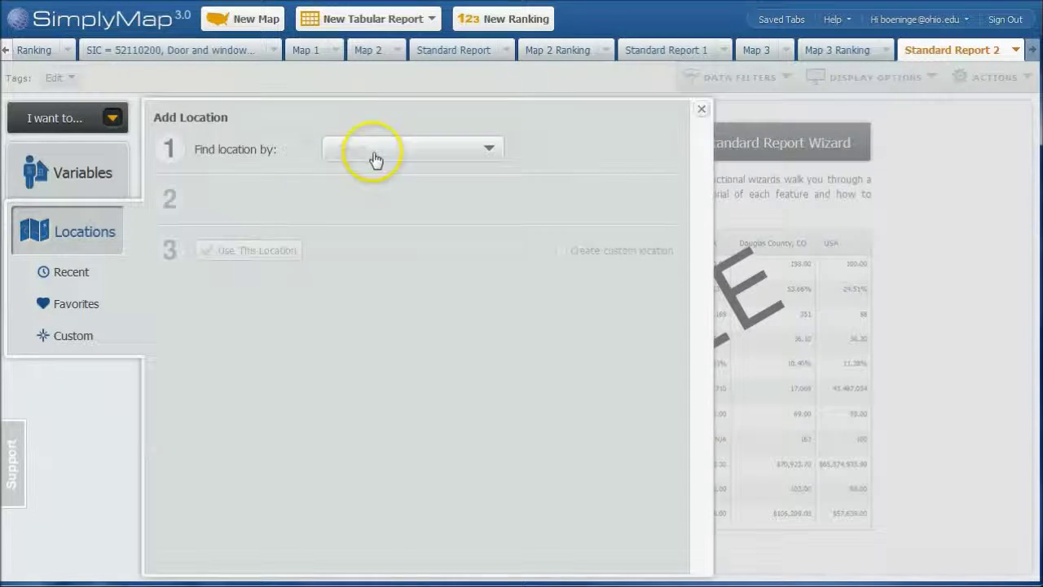
pyautogui.click(373, 150)
pyautogui.click(371, 243)
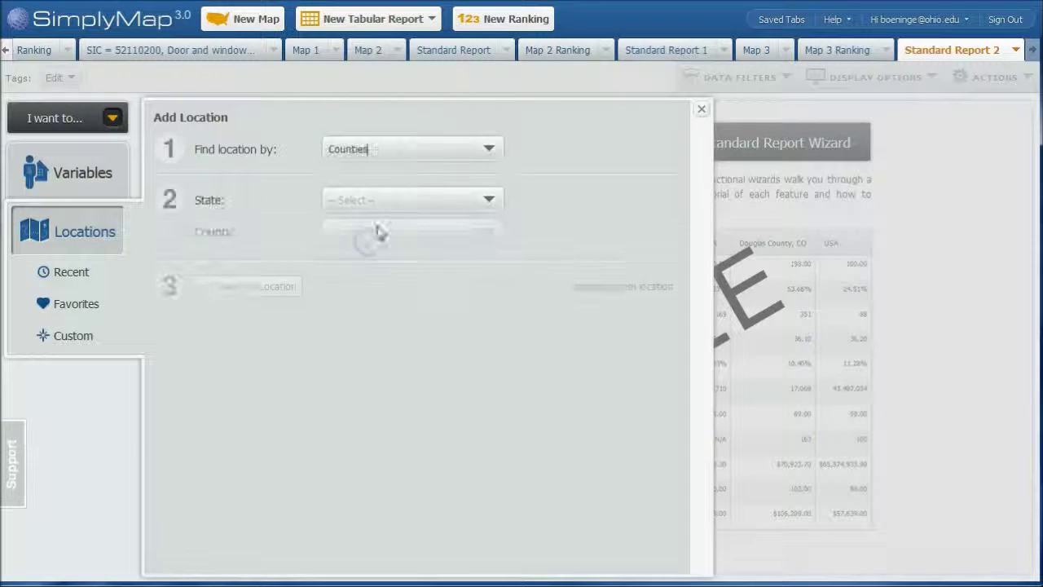
pyautogui.click(393, 197)
pyautogui.write('ohio')
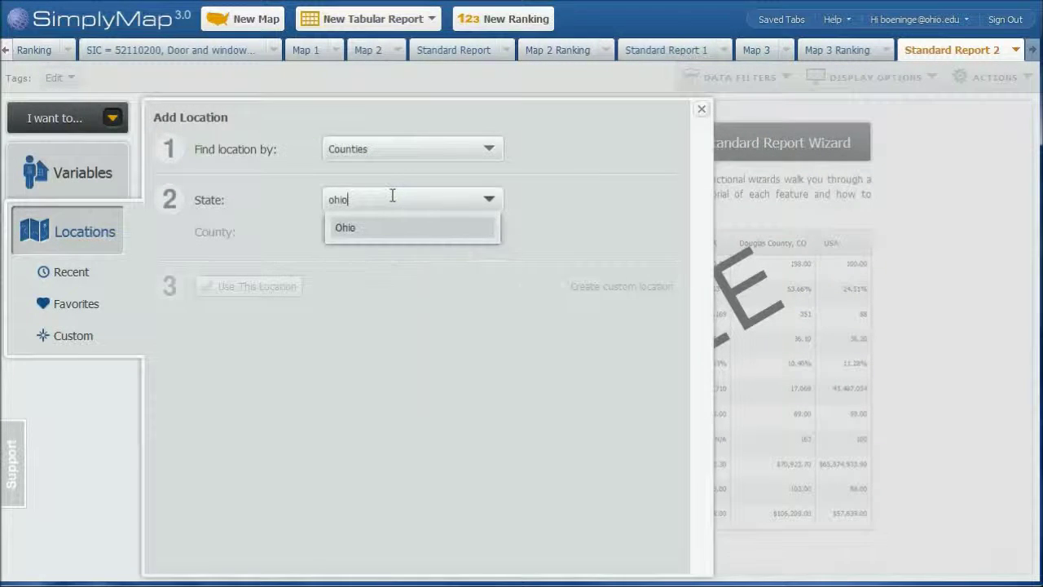
pyautogui.click(356, 232)
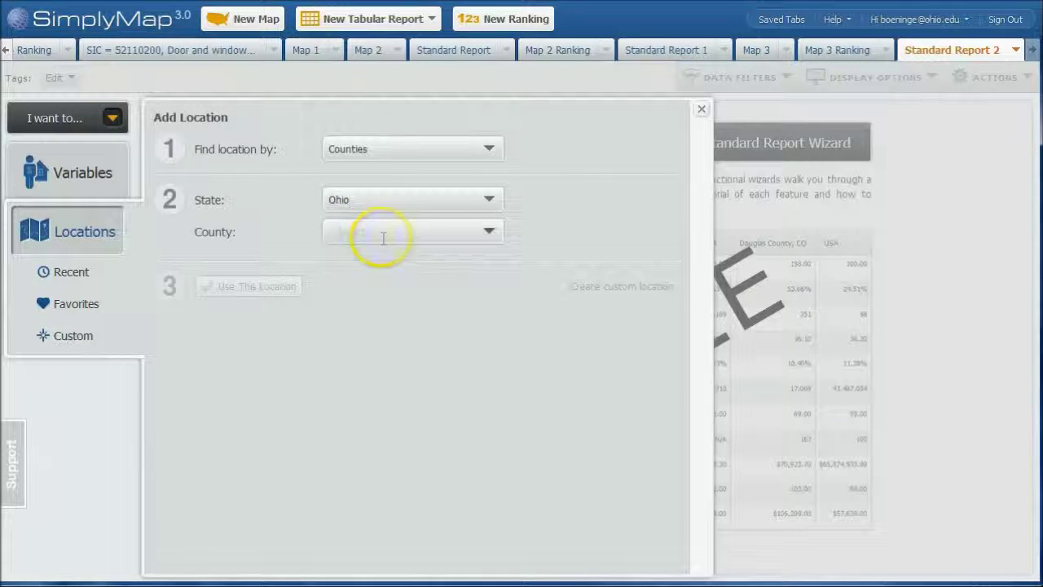
# - Add Athens, Franklin and Cuyahoga counties, OH, as the report's locations
pyautogui.click(382, 235)
pyautogui.click(373, 344)
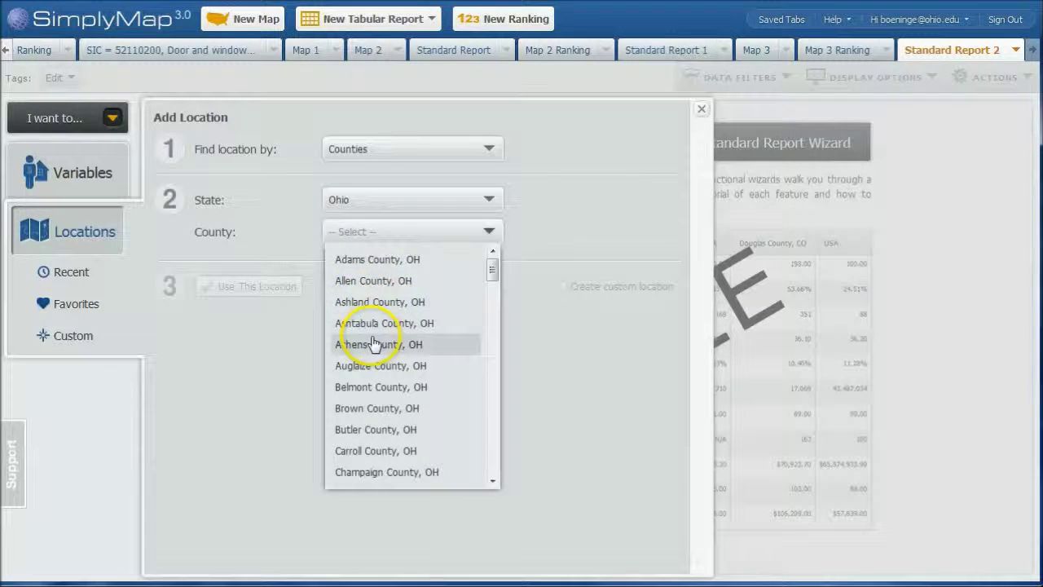
pyautogui.click(242, 292)
pyautogui.click(405, 233)
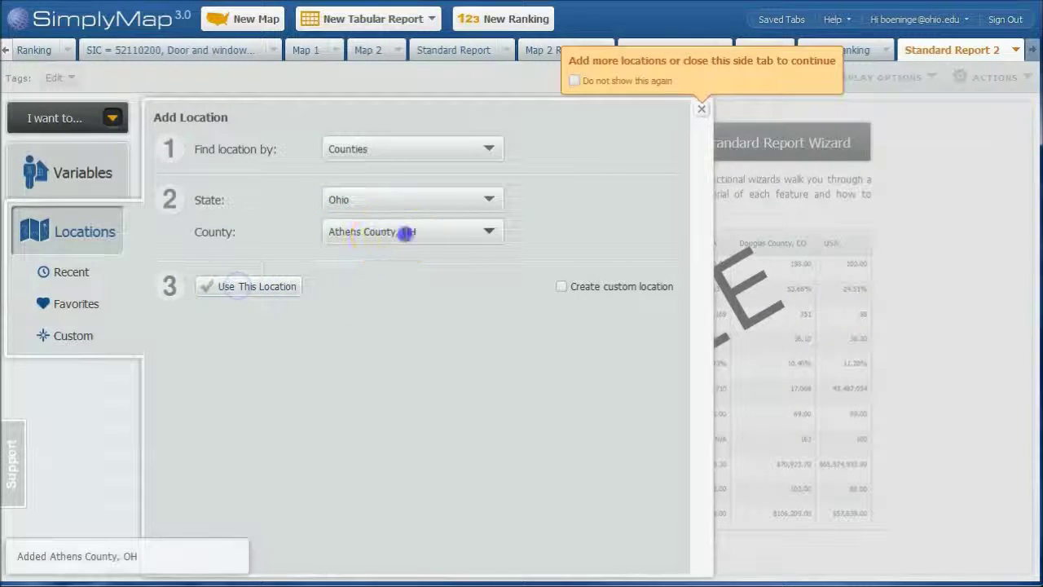
pyautogui.write('Franklin')
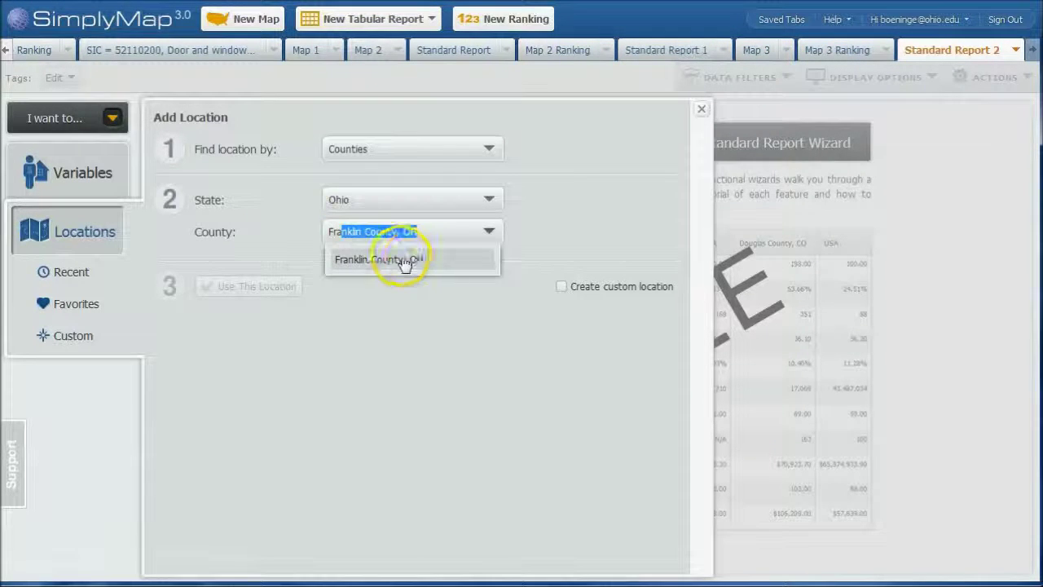
pyautogui.click(405, 261)
pyautogui.click(277, 286)
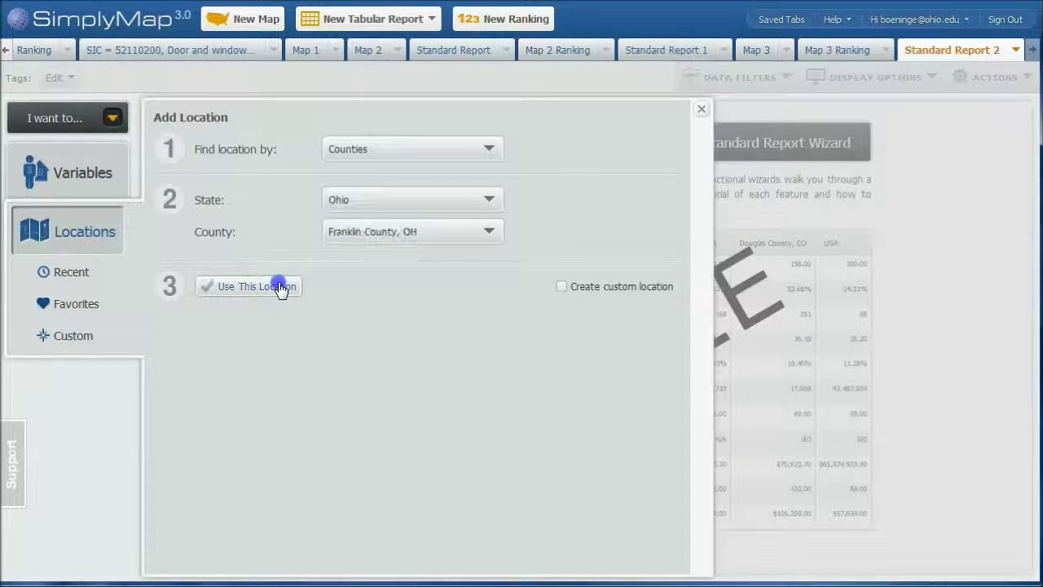
pyautogui.click(431, 232)
pyautogui.write('Cuyahoga')
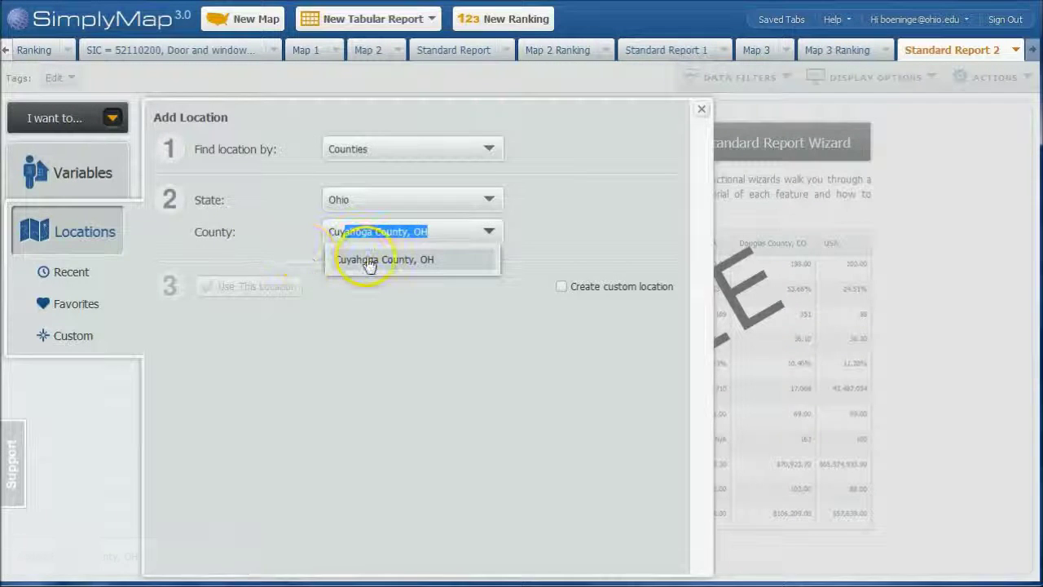
pyautogui.click(367, 261)
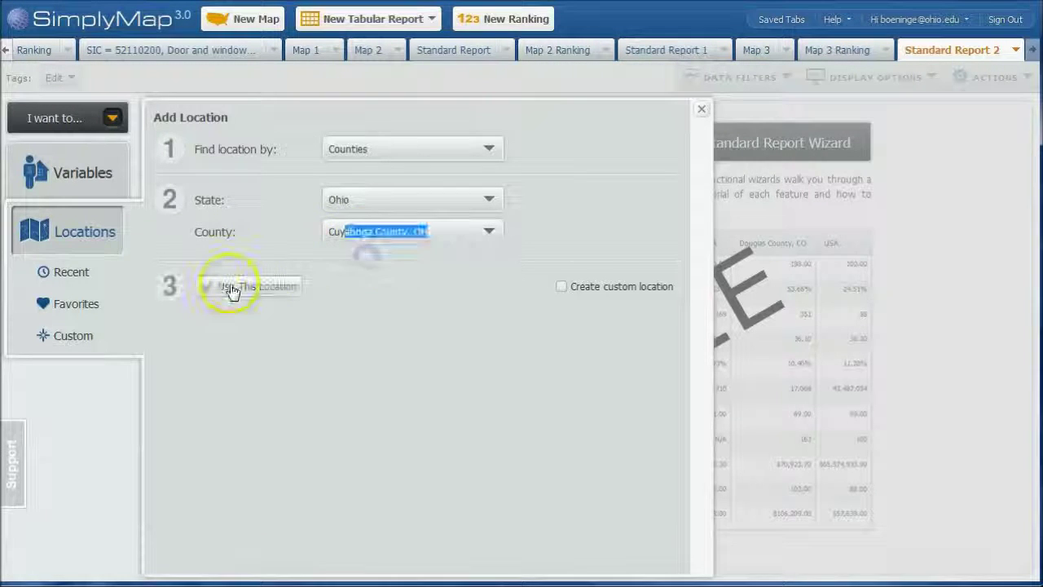
pyautogui.click(235, 287)
pyautogui.click(699, 108)
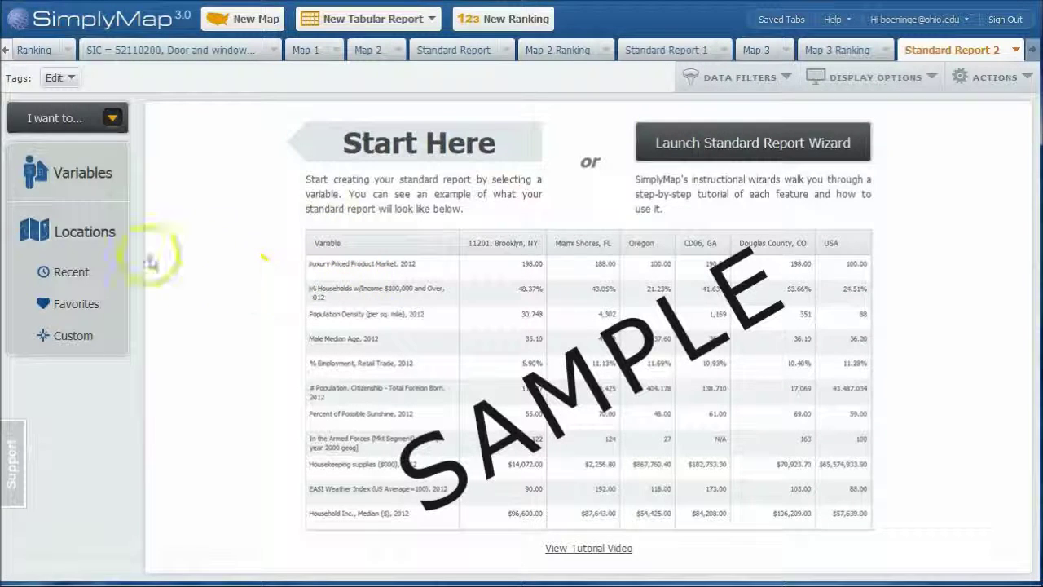
# - Browse the variables under Census Data > People and Households > Income
pyautogui.click(70, 174)
pyautogui.click(207, 153)
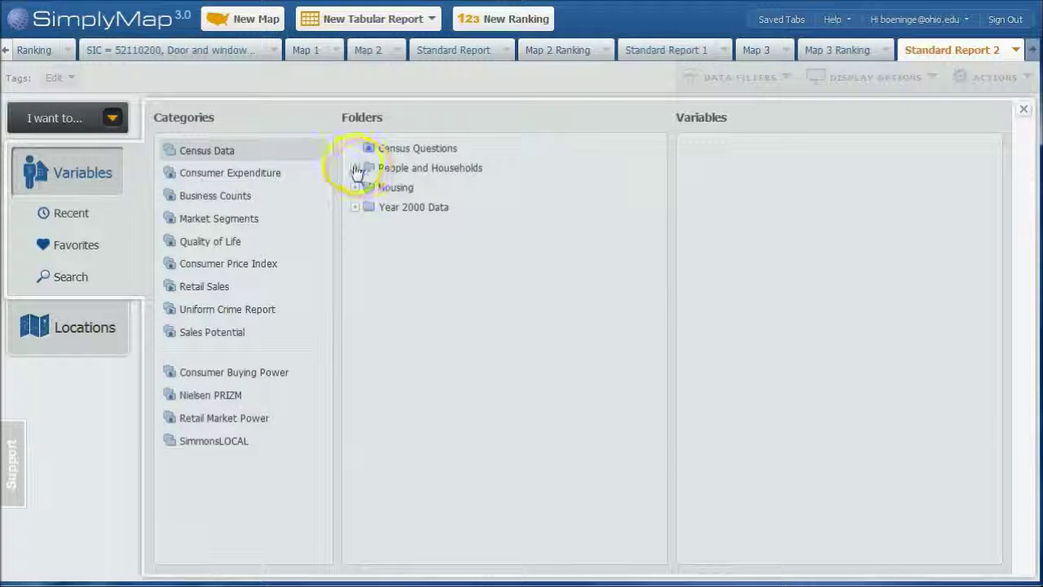
pyautogui.click(354, 168)
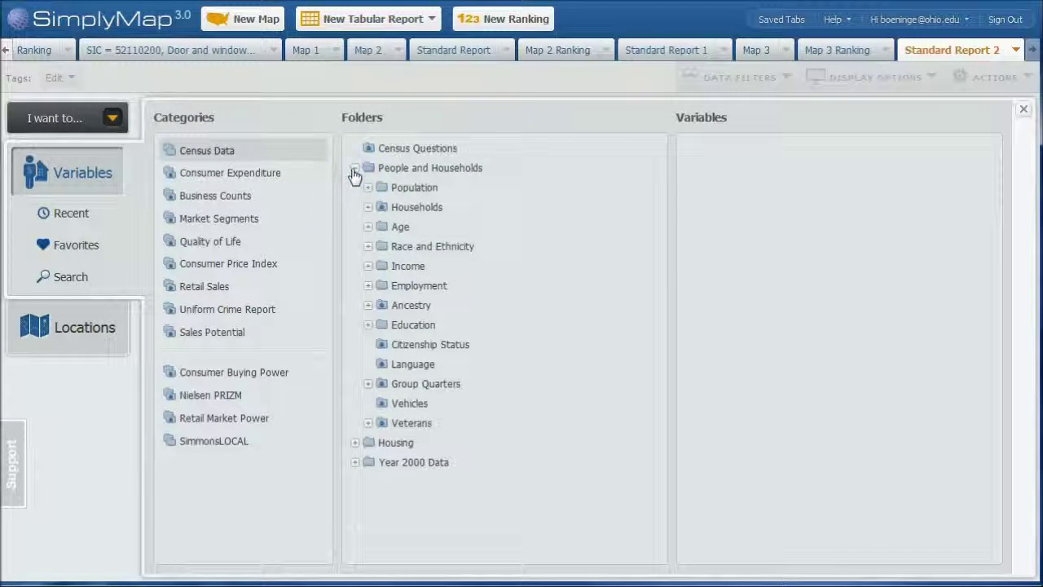
pyautogui.click(369, 267)
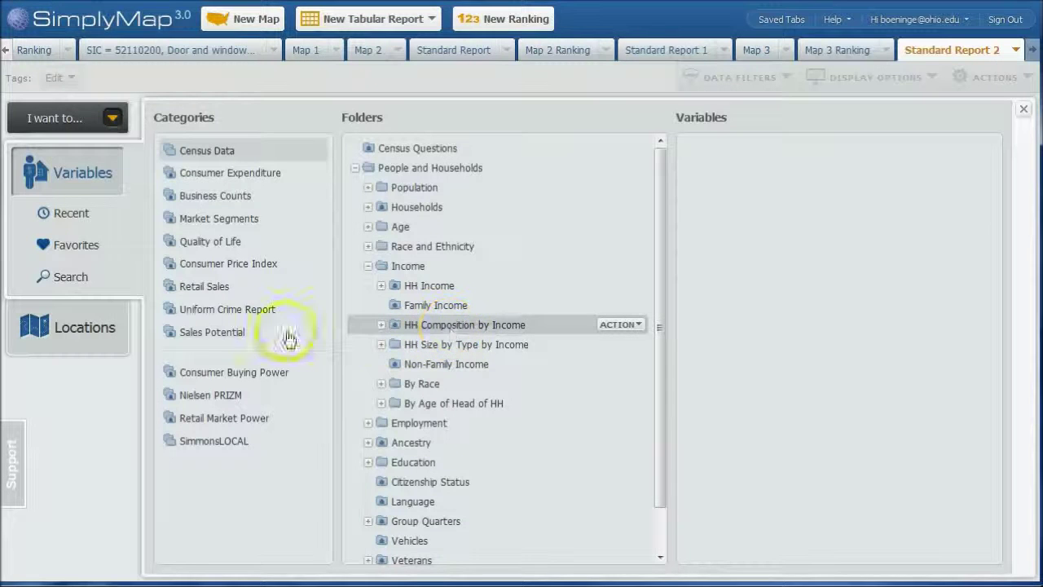
pyautogui.click(70, 279)
# - Search variables for 'female', then narrow the results to poverty variables
pyautogui.click(244, 123)
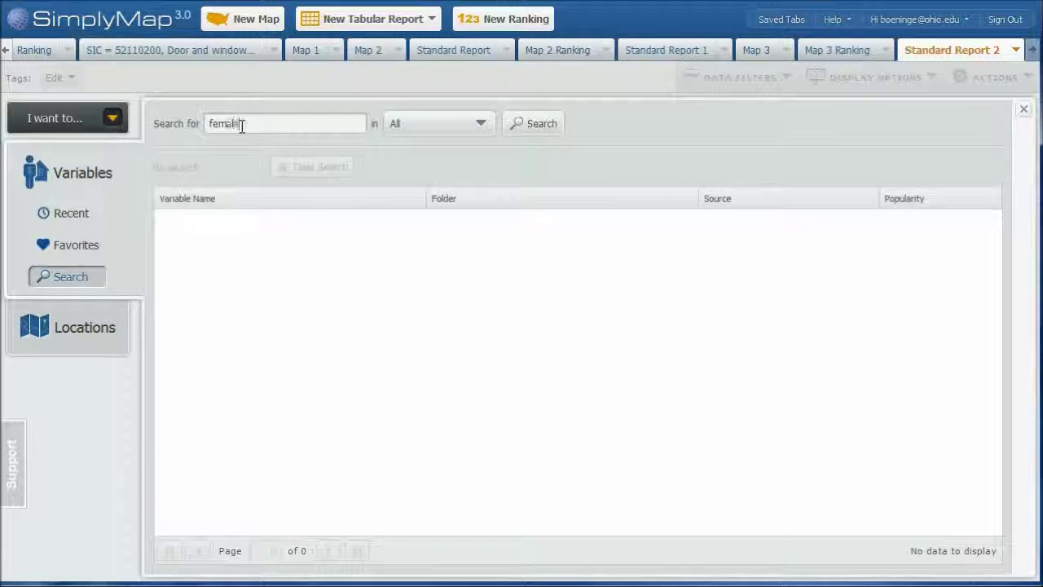
pyautogui.press('Return')
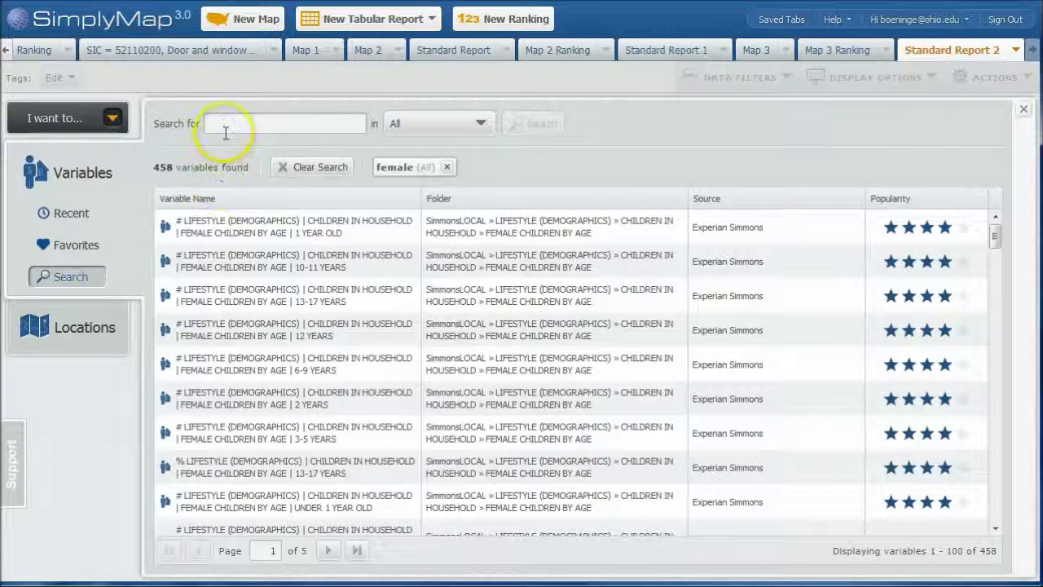
pyautogui.click(225, 123)
pyautogui.write('own')
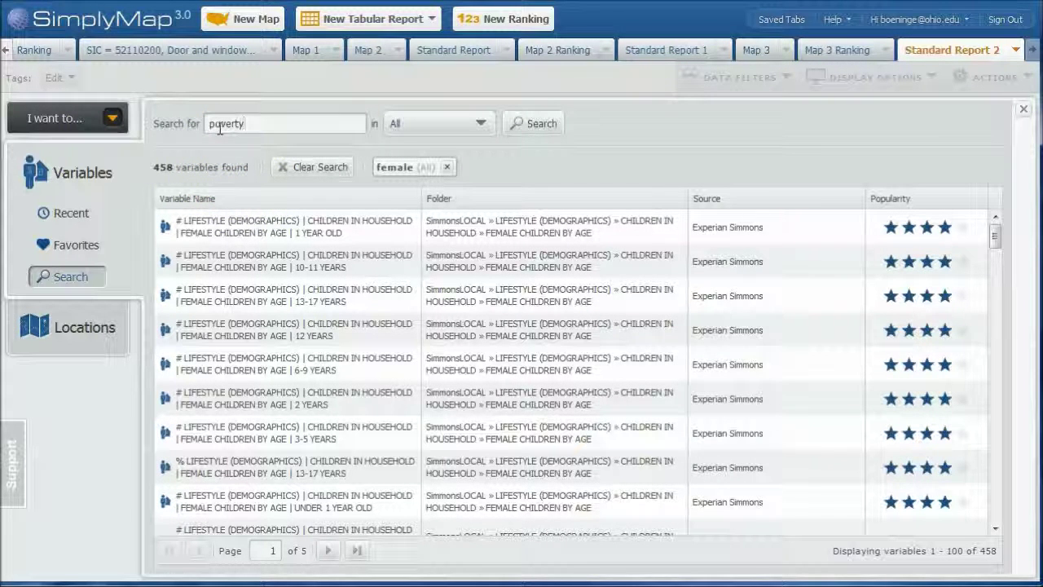
pyautogui.press('Return')
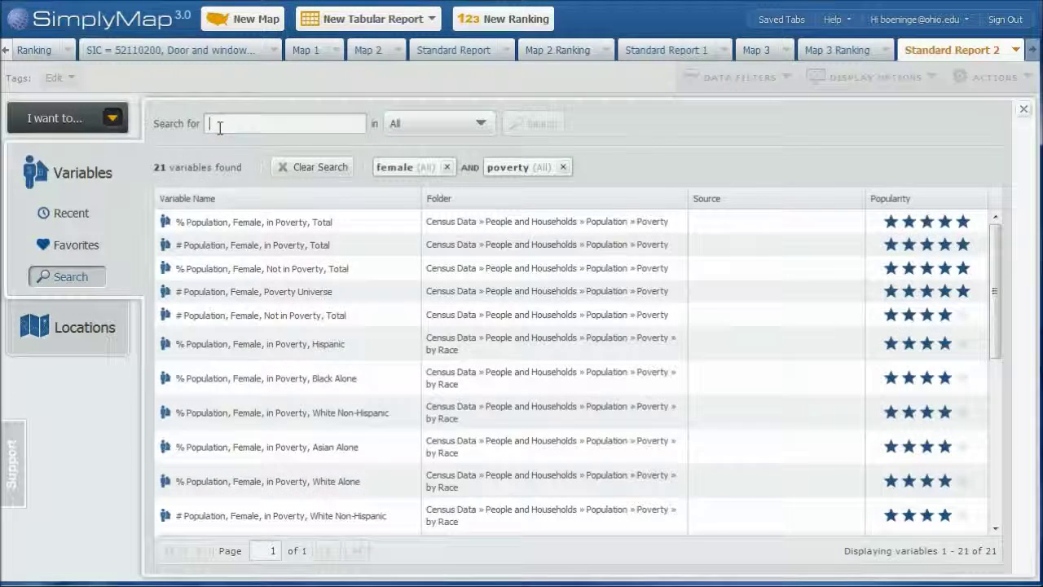
# - Add the % female-in-poverty variables for Total, Black Alone and Asian Alone
pyautogui.moveTo(217, 225)
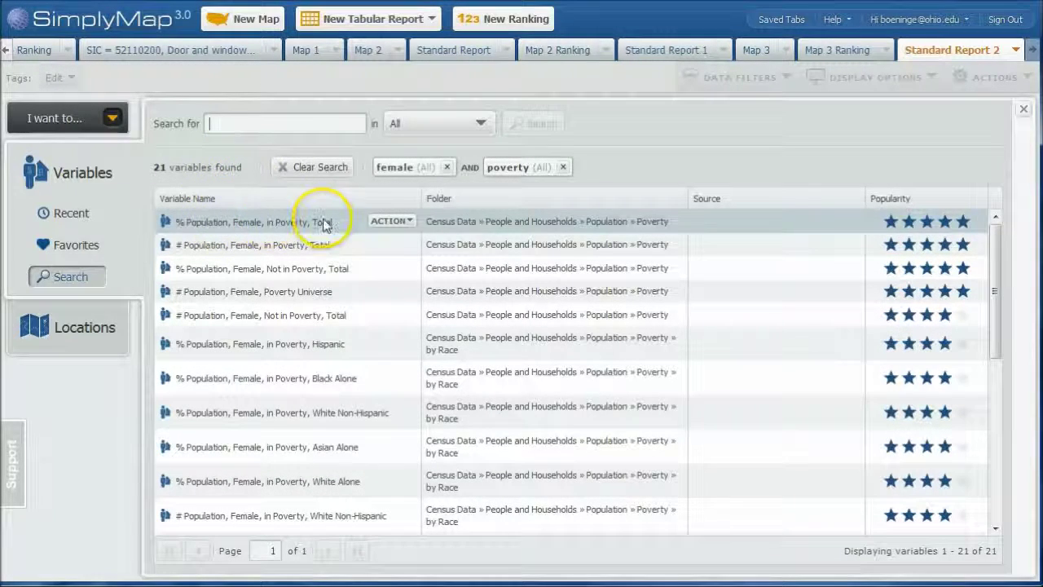
pyautogui.click(404, 223)
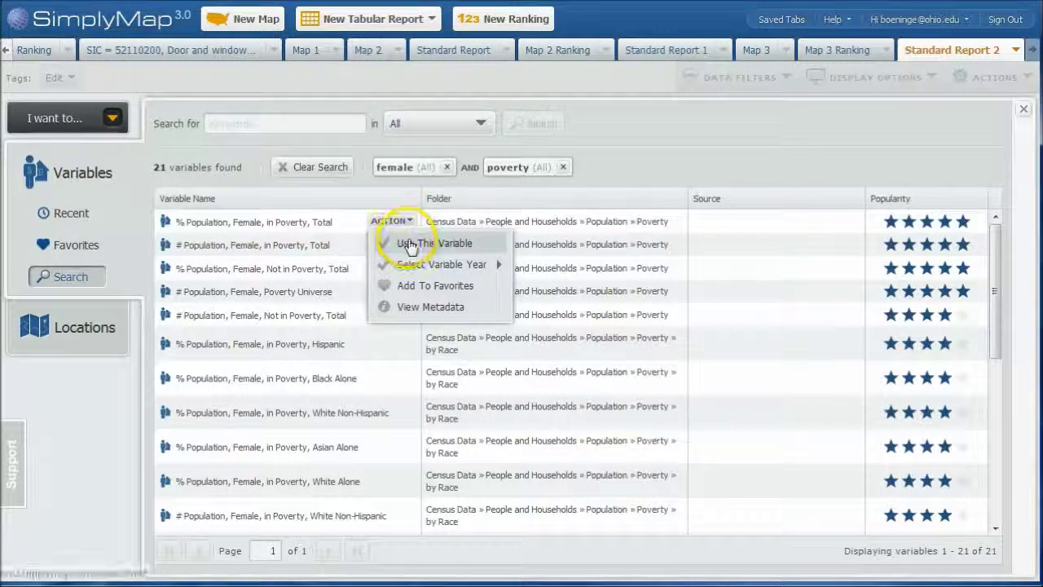
pyautogui.click(408, 242)
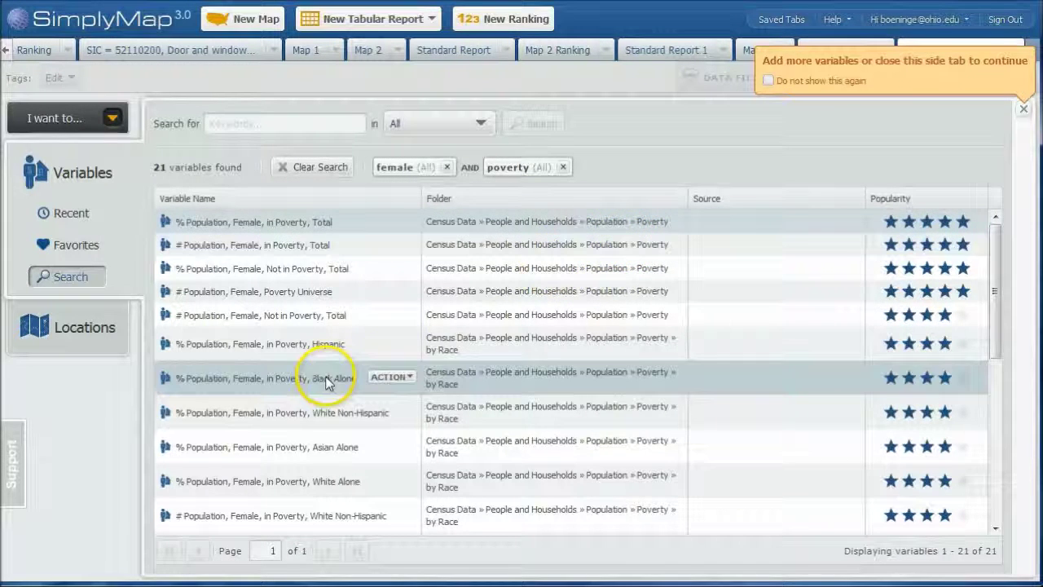
pyautogui.click(391, 376)
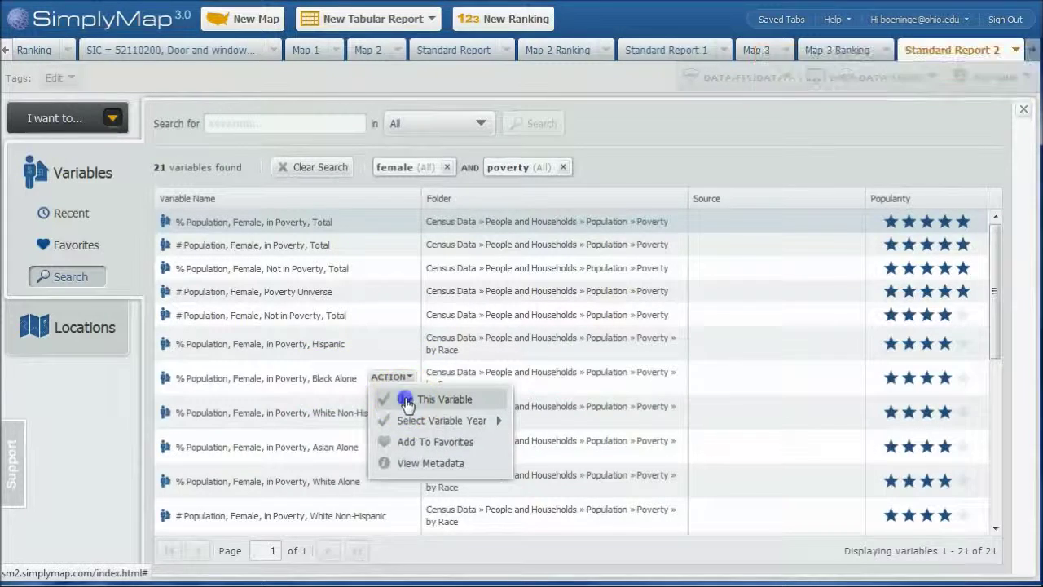
pyautogui.click(407, 399)
pyautogui.click(392, 447)
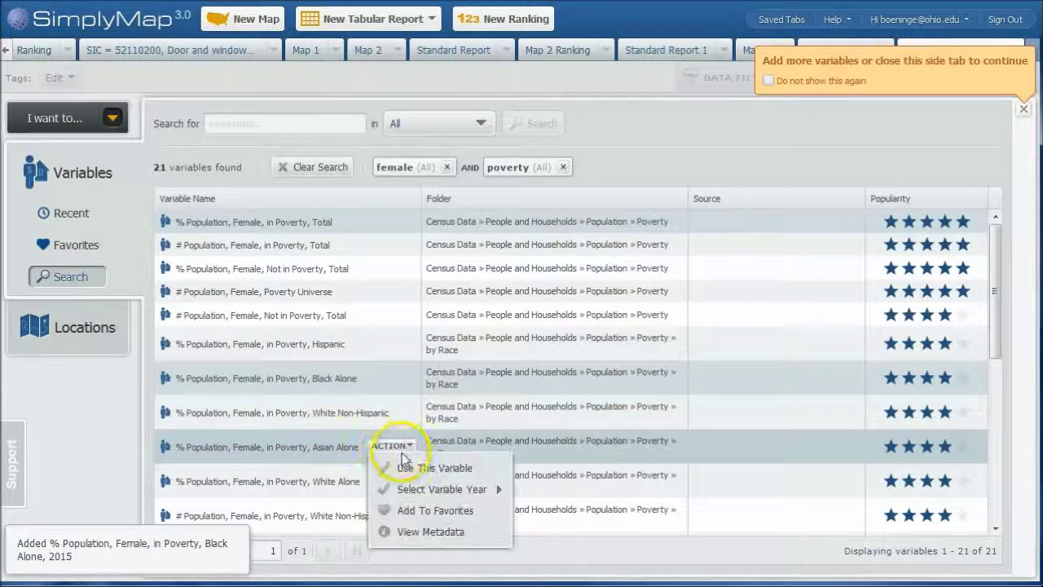
pyautogui.click(402, 468)
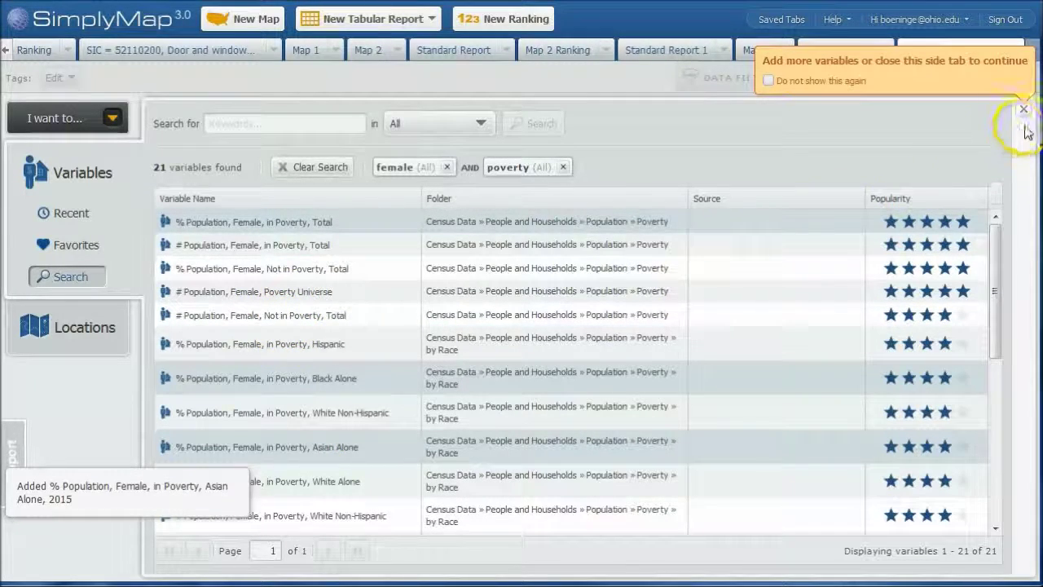
# - Browse Census Data > Population > Poverty, including its by-Race subfolder
pyautogui.moveTo(453, 222)
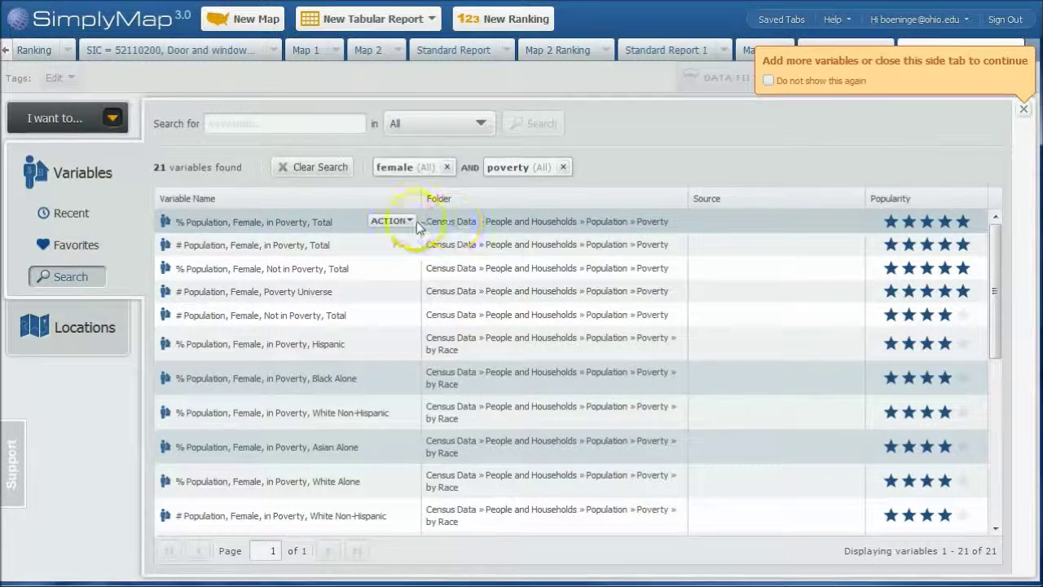
pyautogui.click(414, 222)
pyautogui.click(81, 175)
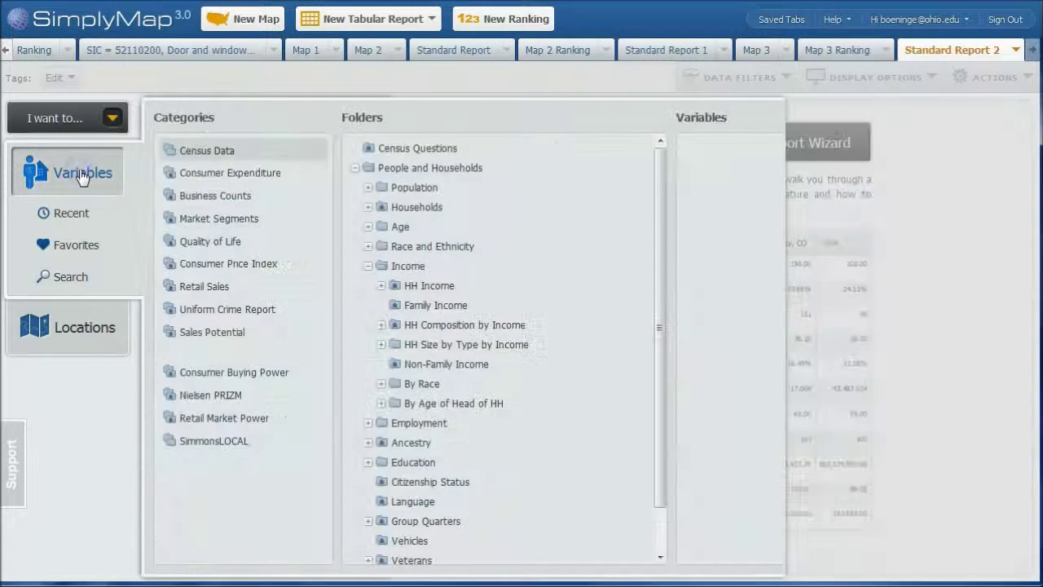
pyautogui.click(214, 154)
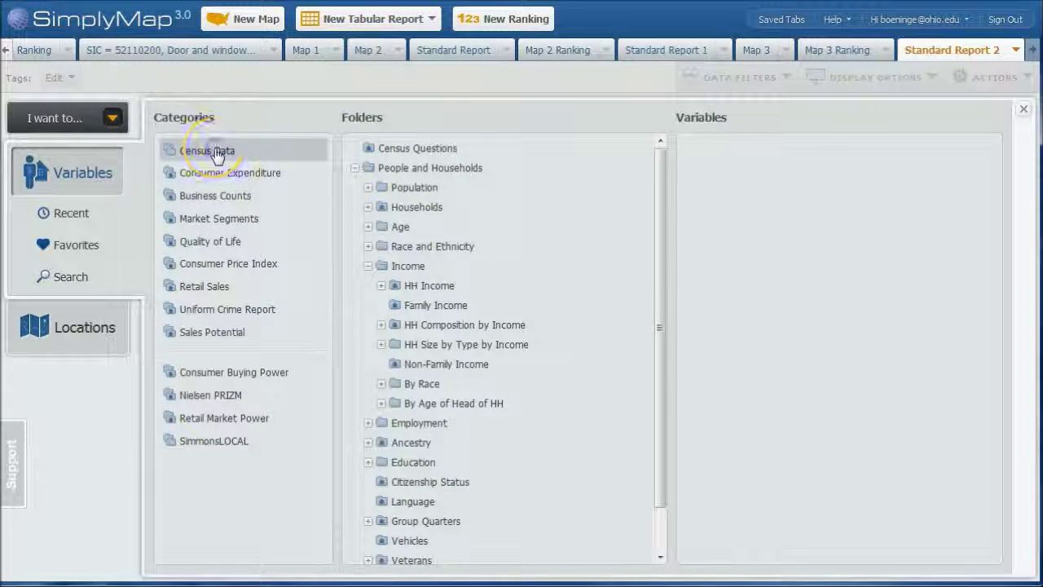
pyautogui.click(368, 188)
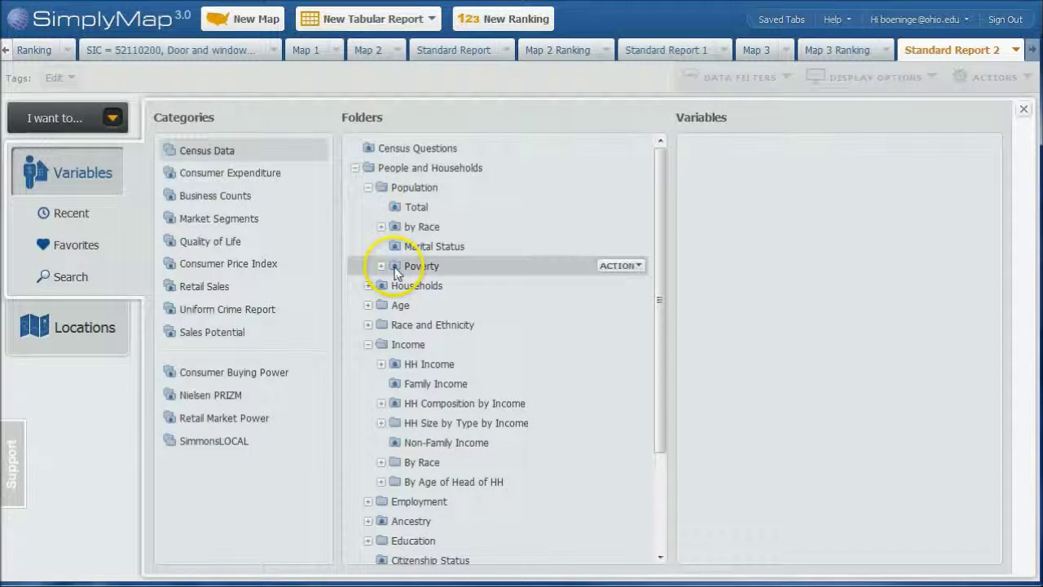
pyautogui.click(397, 270)
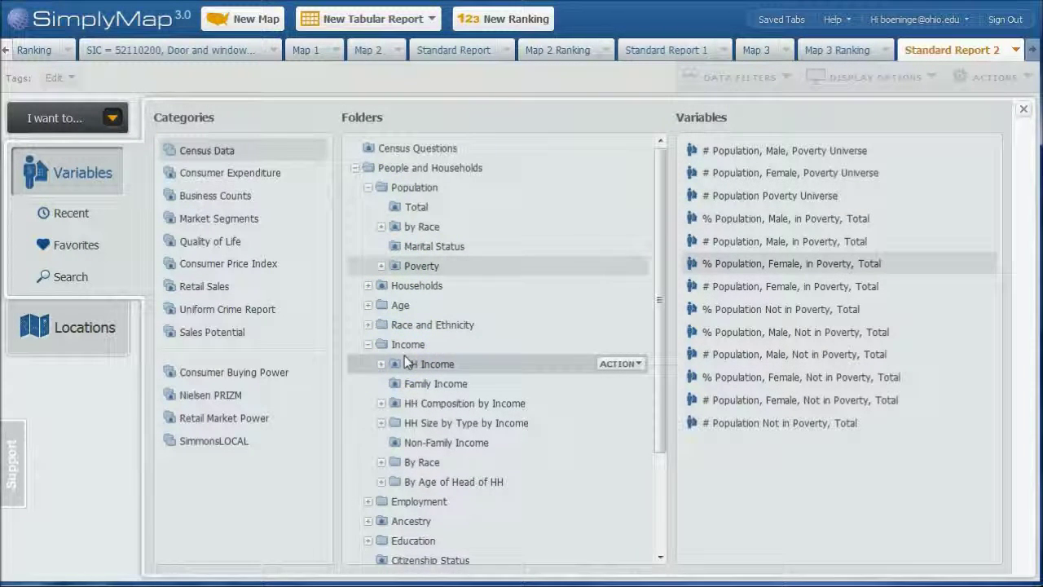
pyautogui.click(381, 267)
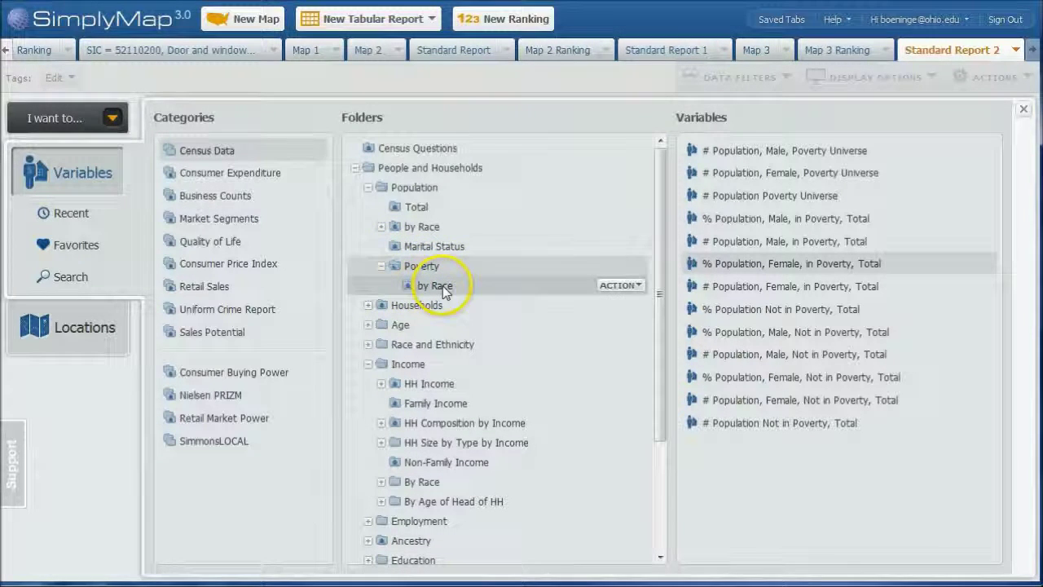
pyautogui.click(444, 287)
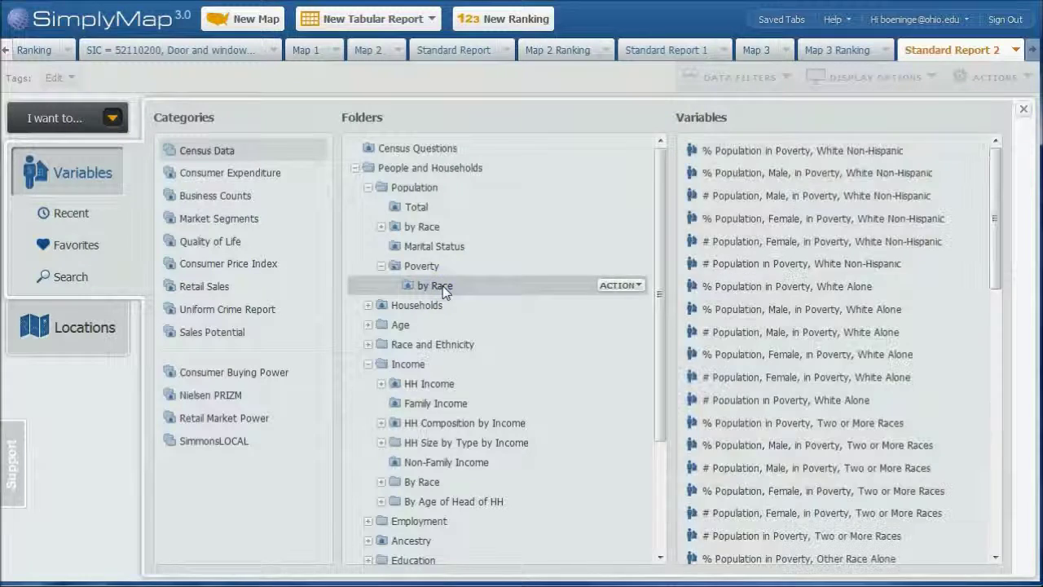
pyautogui.click(424, 269)
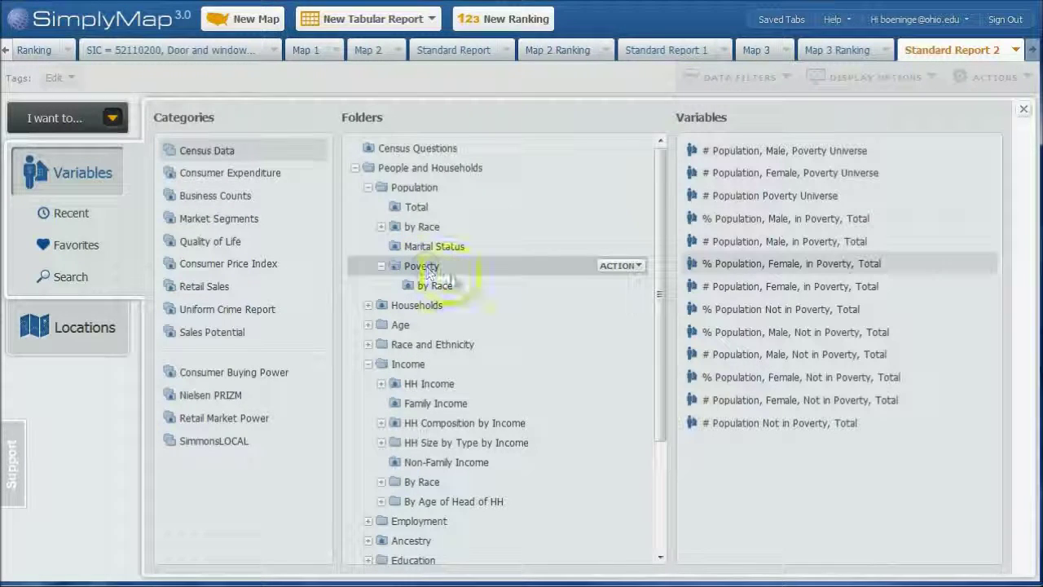
# - Add the 2015 # Population, Male, Poverty Universe count to Standard Report 2
pyautogui.click(754, 273)
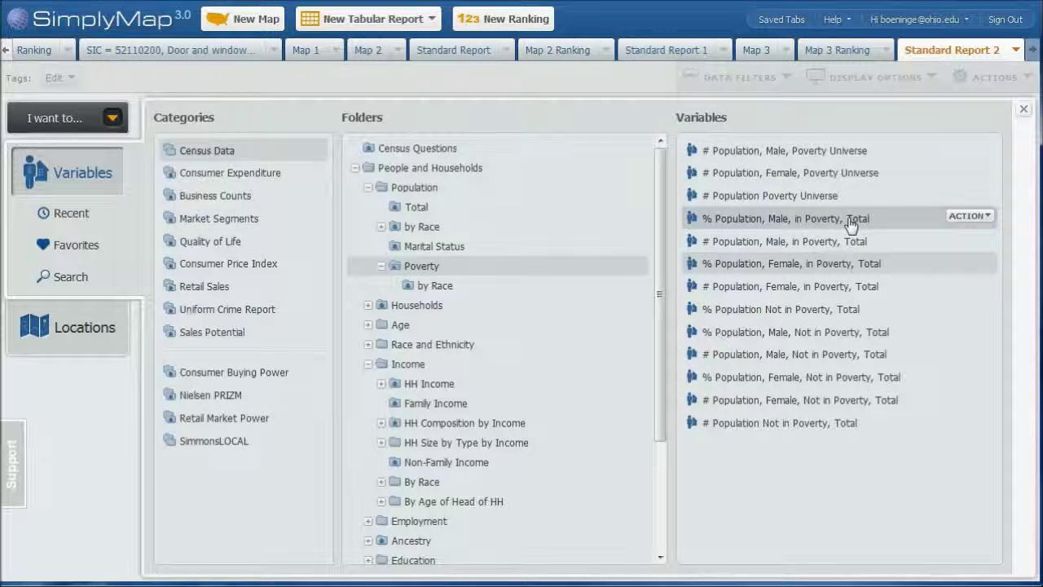
pyautogui.click(1023, 109)
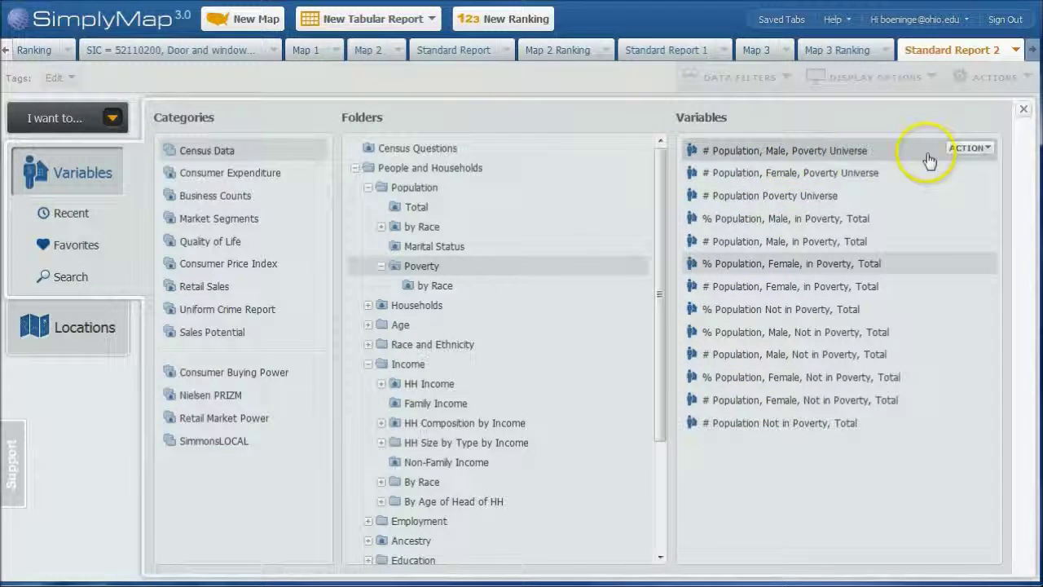
pyautogui.click(970, 150)
pyautogui.click(962, 171)
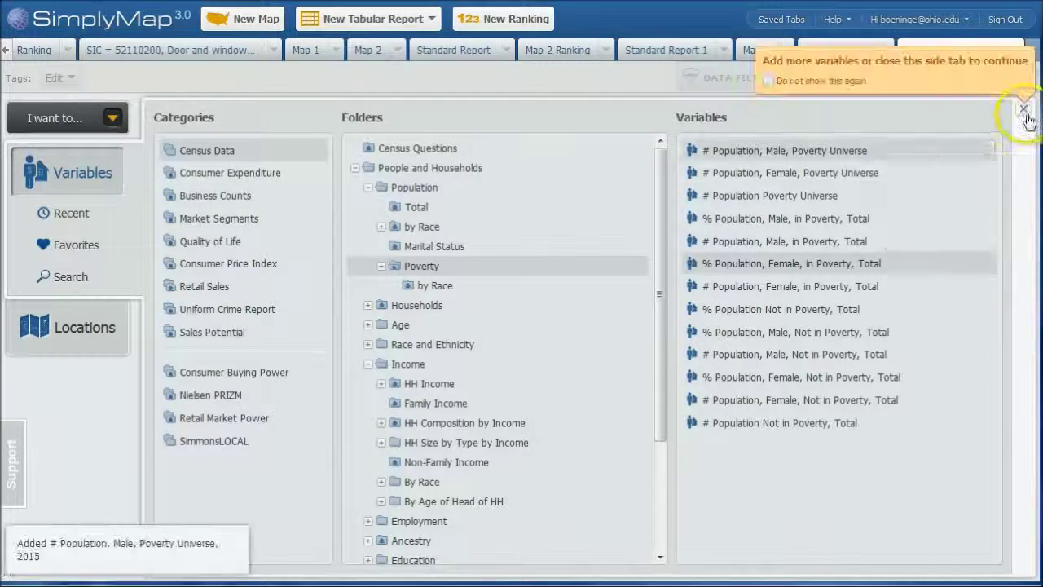
pyautogui.click(1029, 116)
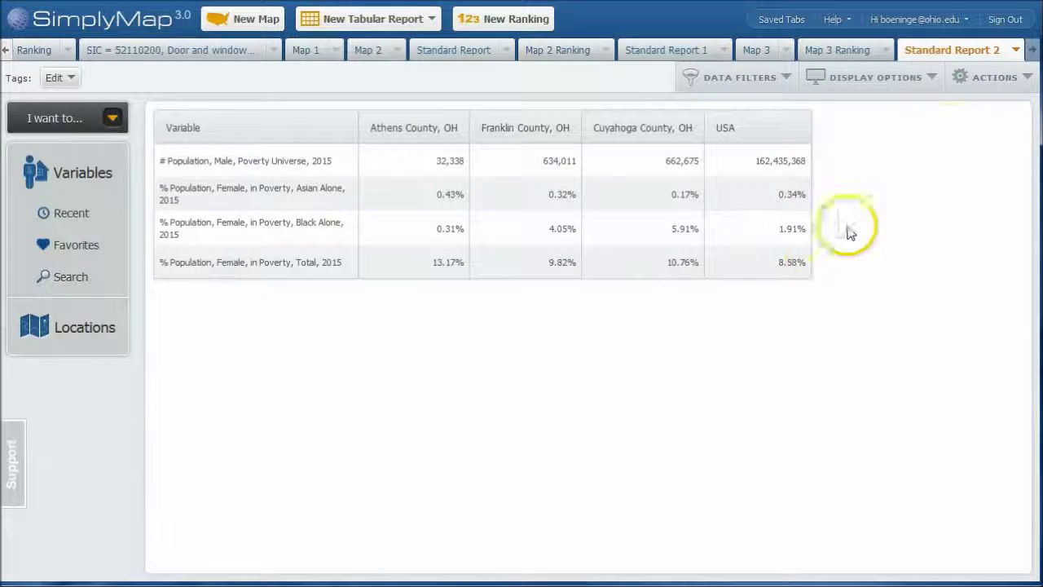
# - Generate a shareable link for Standard Report 2 through Actions > Share
pyautogui.click(1026, 81)
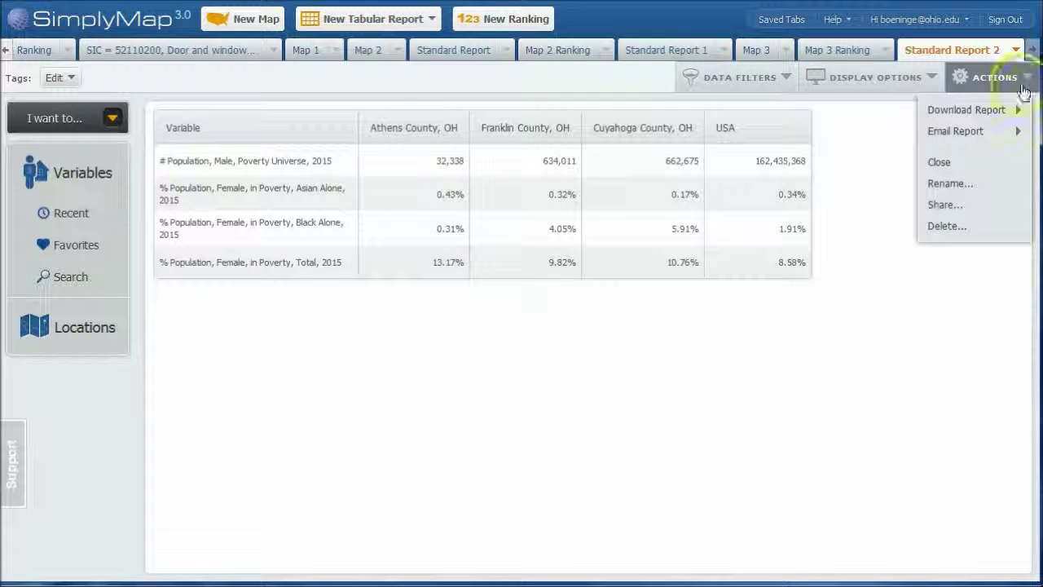
pyautogui.moveTo(1002, 114)
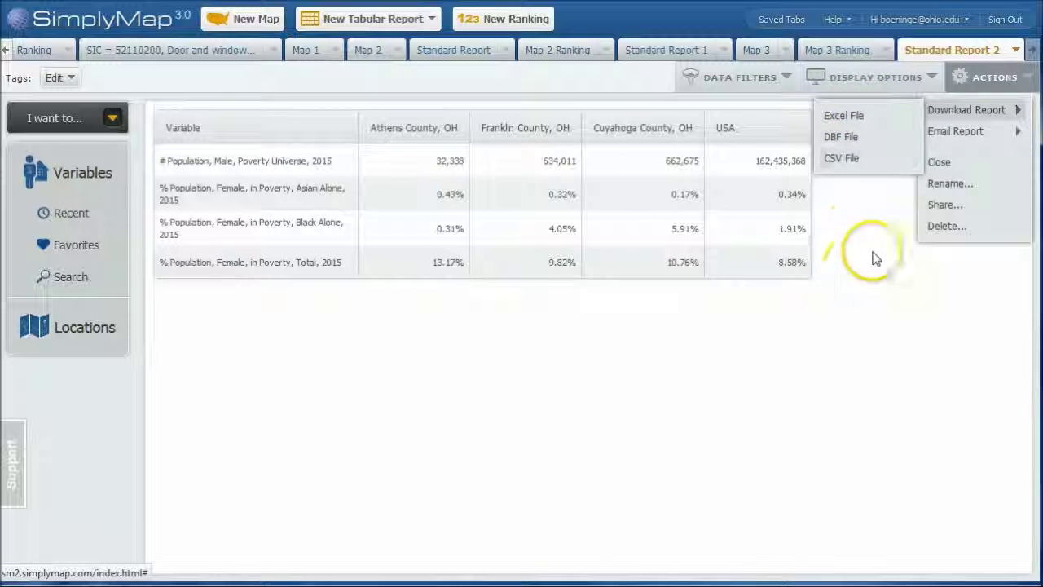
pyautogui.click(942, 206)
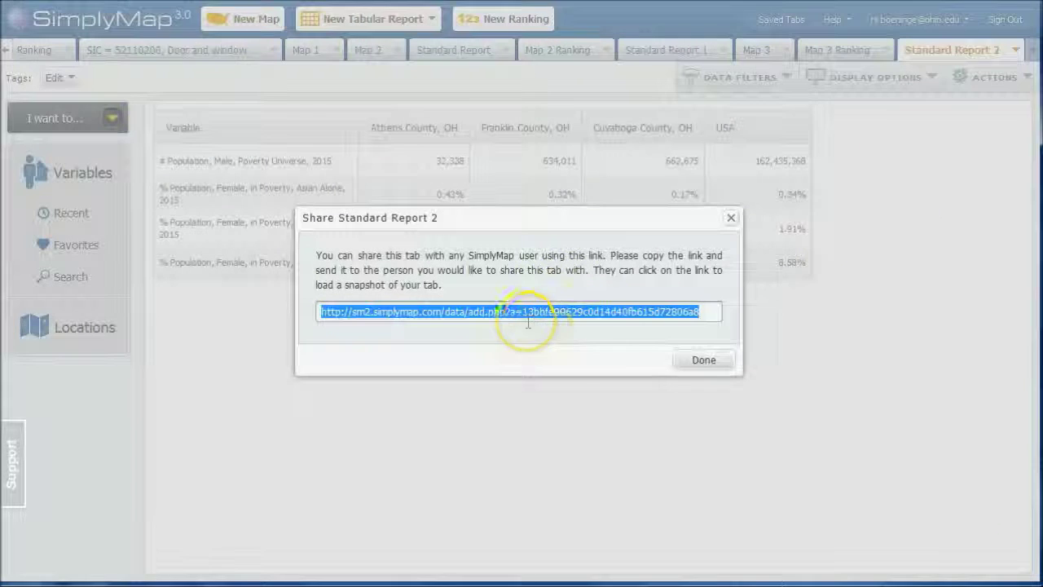
pyautogui.click(705, 364)
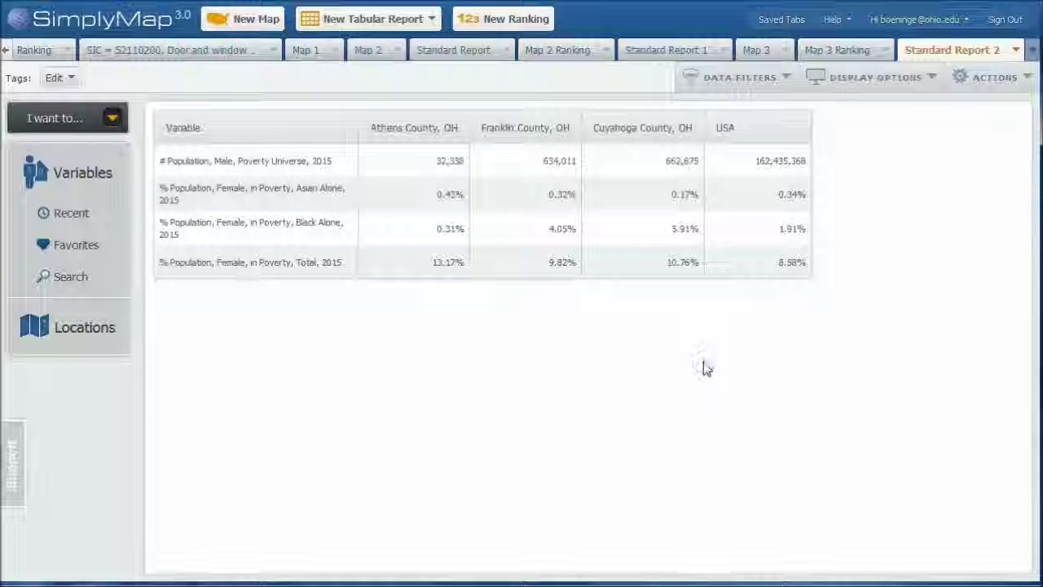
pyautogui.click(255, 20)
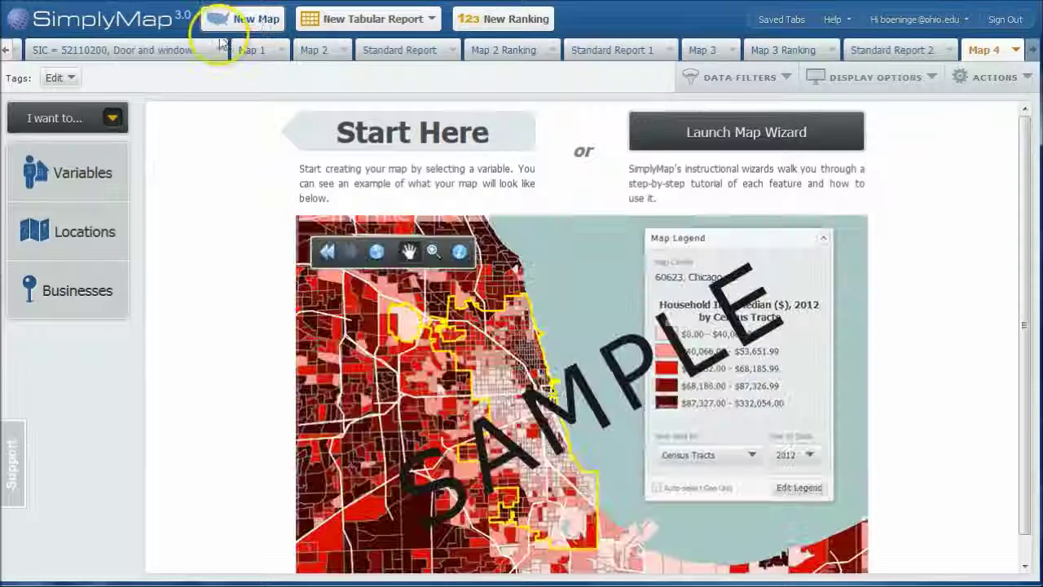
# - Set the state of Ohio as Map 4's location
pyautogui.click(79, 234)
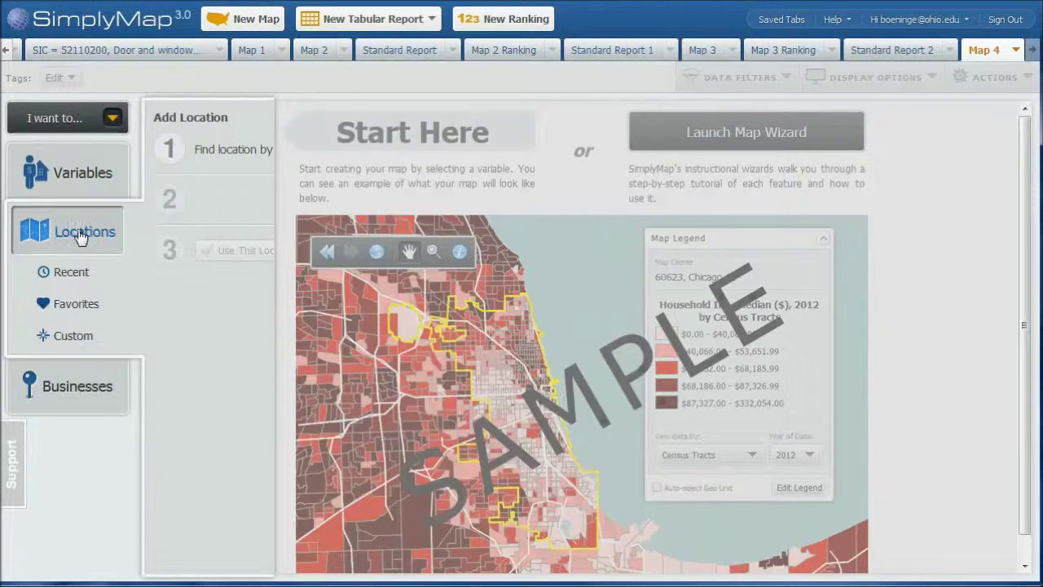
pyautogui.click(408, 154)
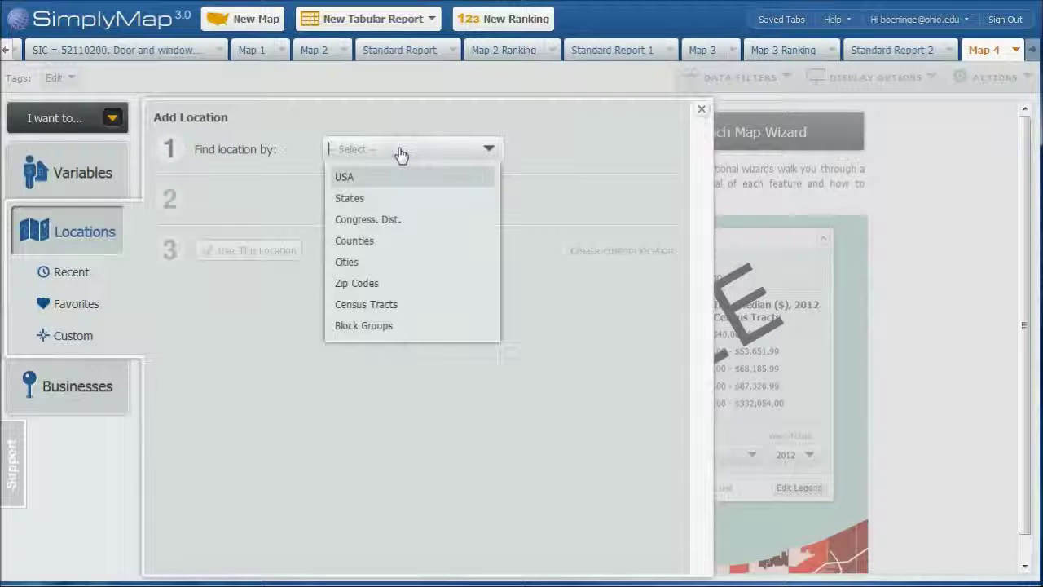
pyautogui.click(346, 205)
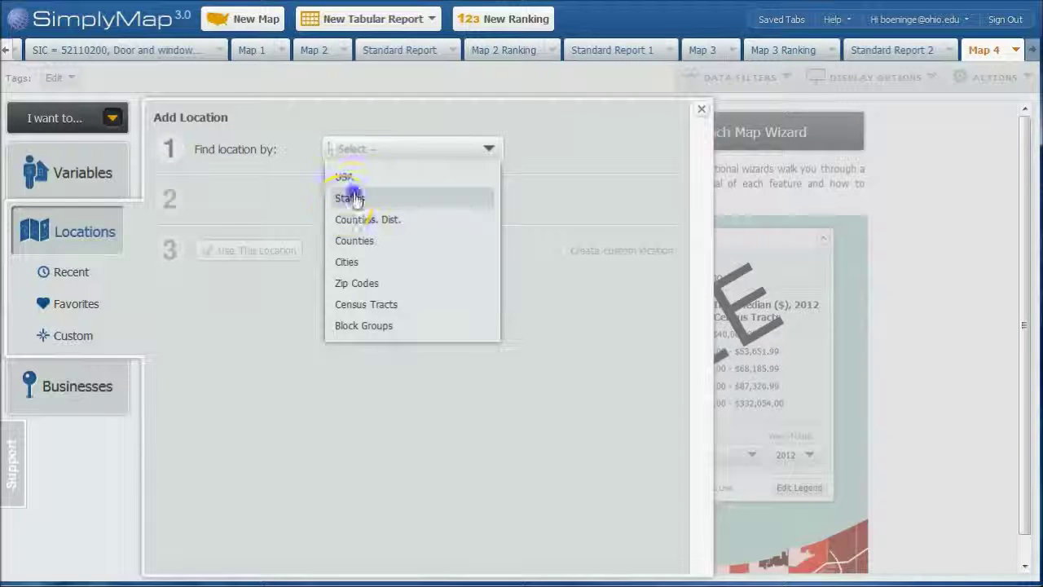
pyautogui.click(358, 204)
pyautogui.write('o')
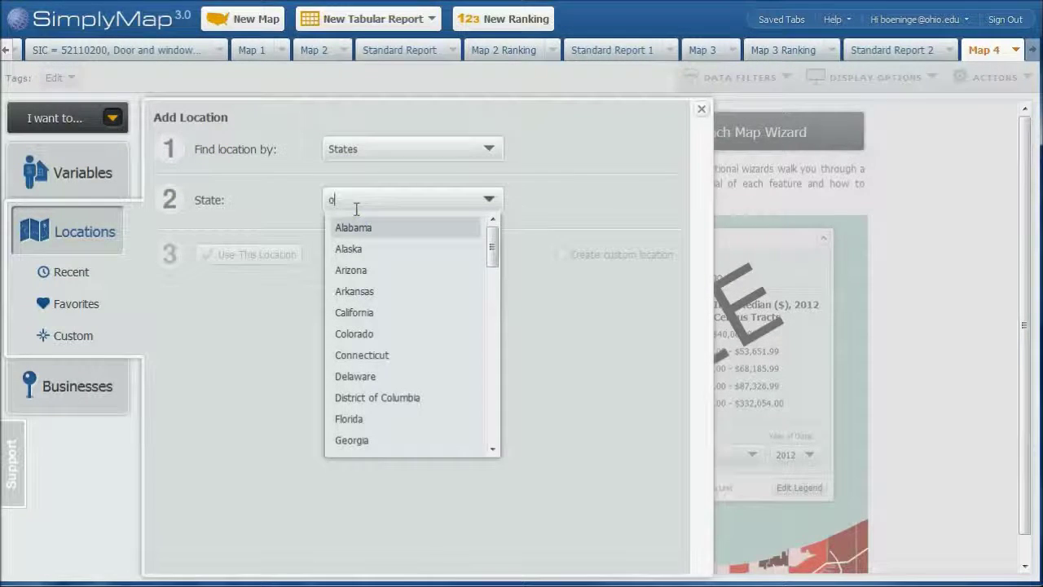
pyautogui.write('hio')
pyautogui.click(354, 227)
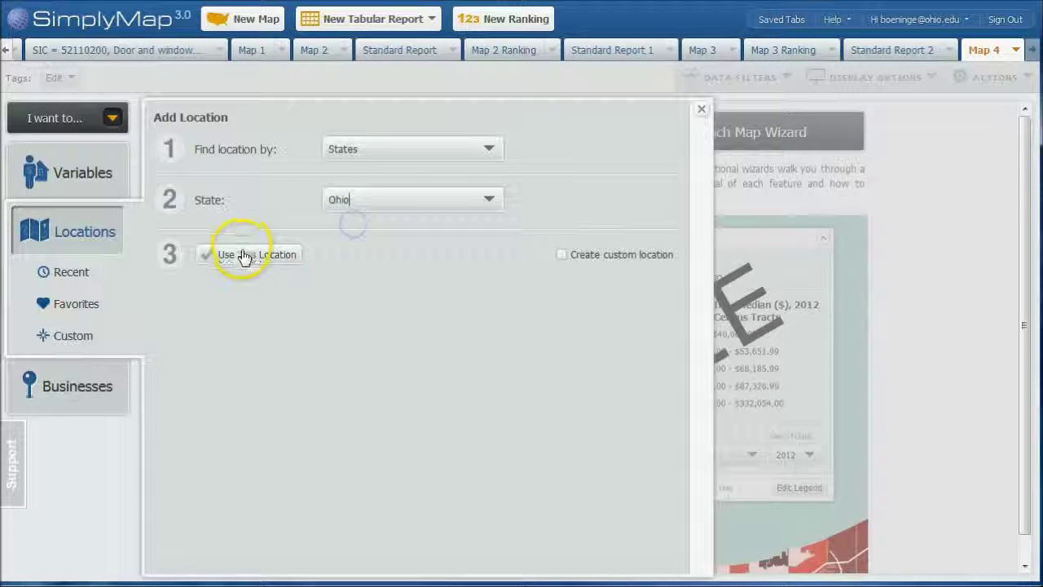
pyautogui.click(245, 255)
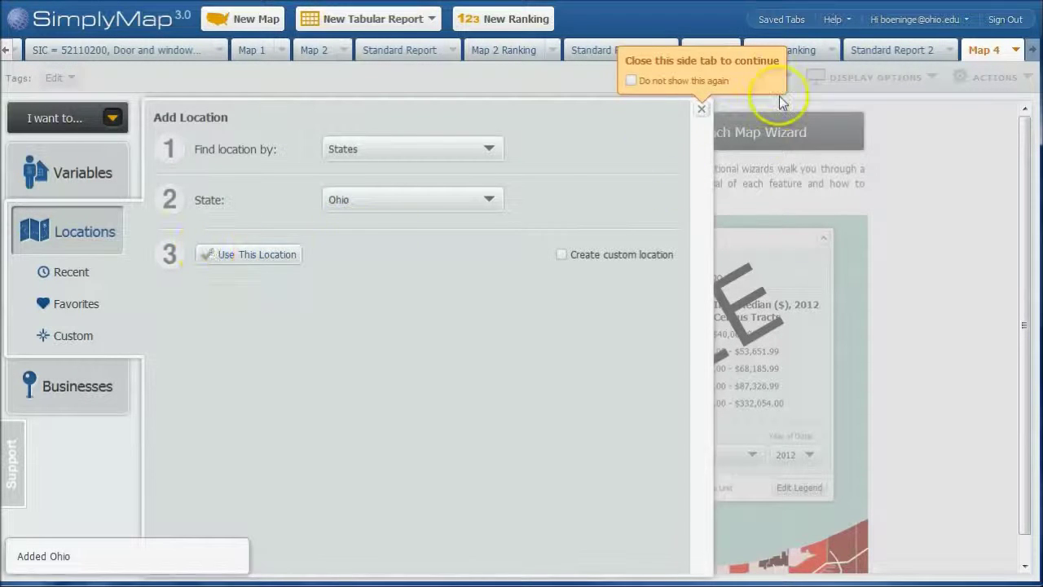
pyautogui.click(699, 106)
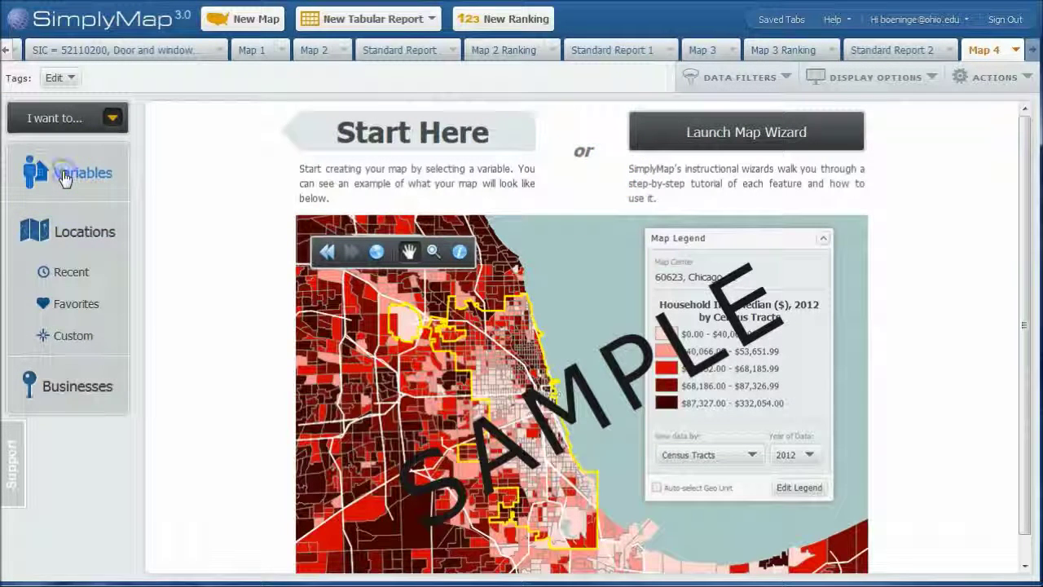
pyautogui.click(64, 176)
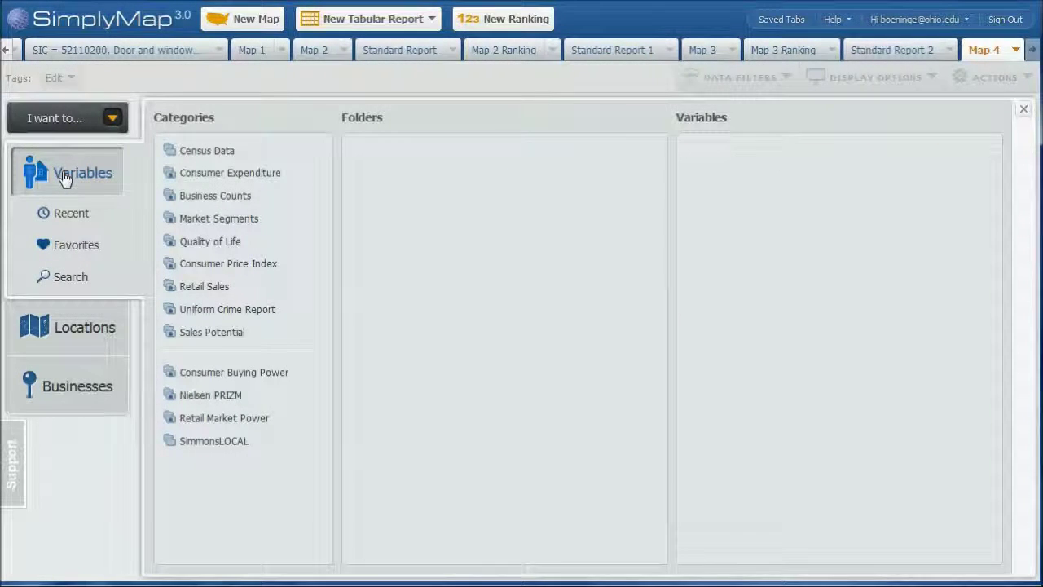
# - Map % Population, Female, in Poverty, Total from the recently used variables
pyautogui.click(75, 217)
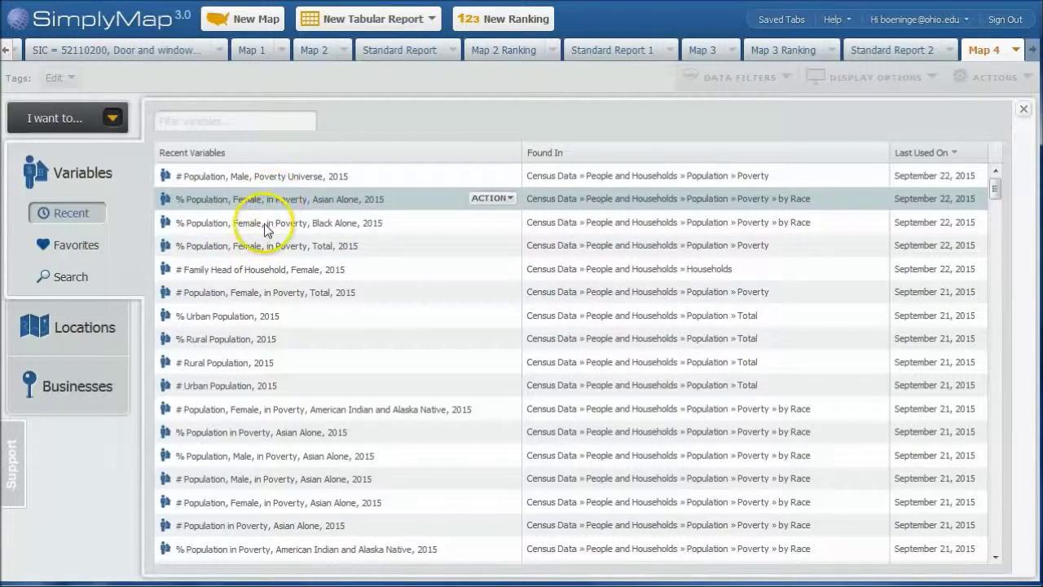
pyautogui.click(491, 246)
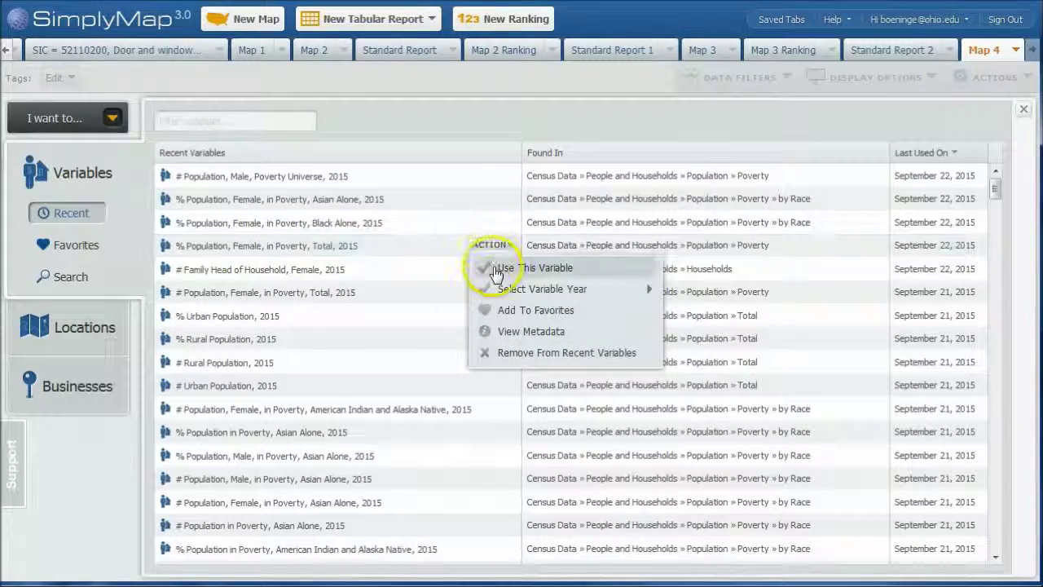
pyautogui.click(495, 268)
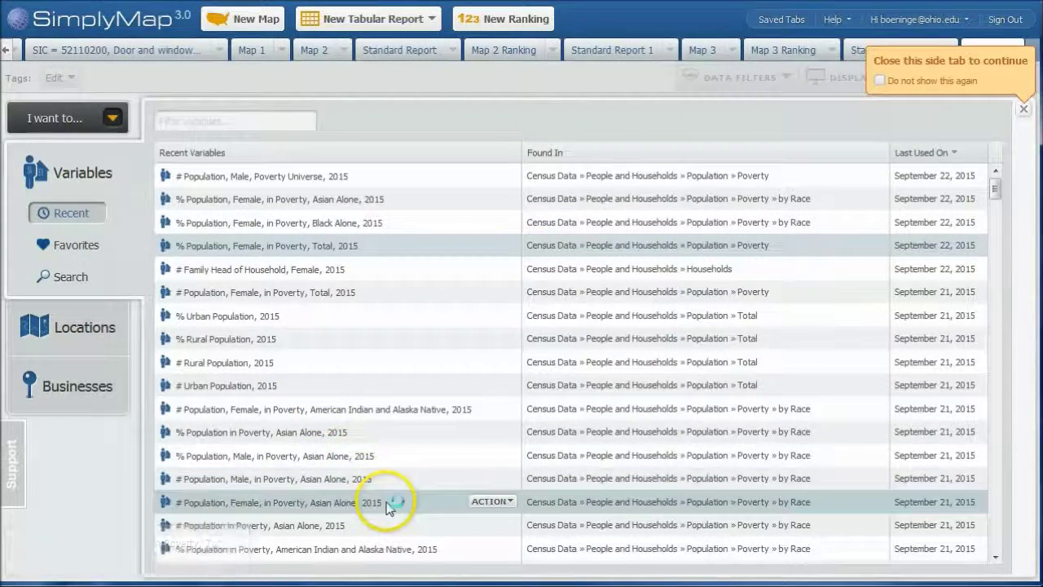
pyautogui.scroll(-5, 410, 421)
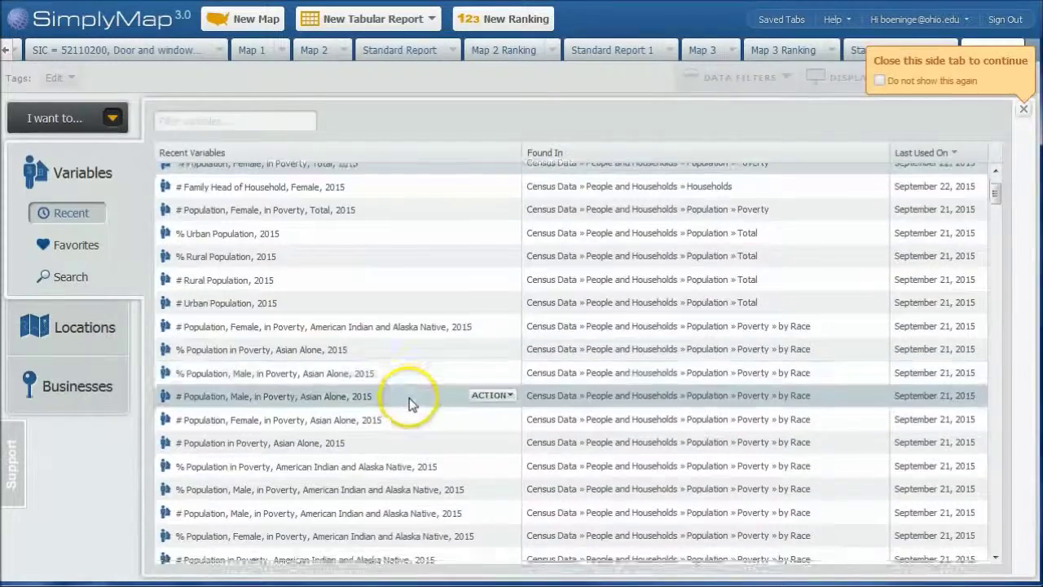
pyautogui.scroll(-10, 409, 403)
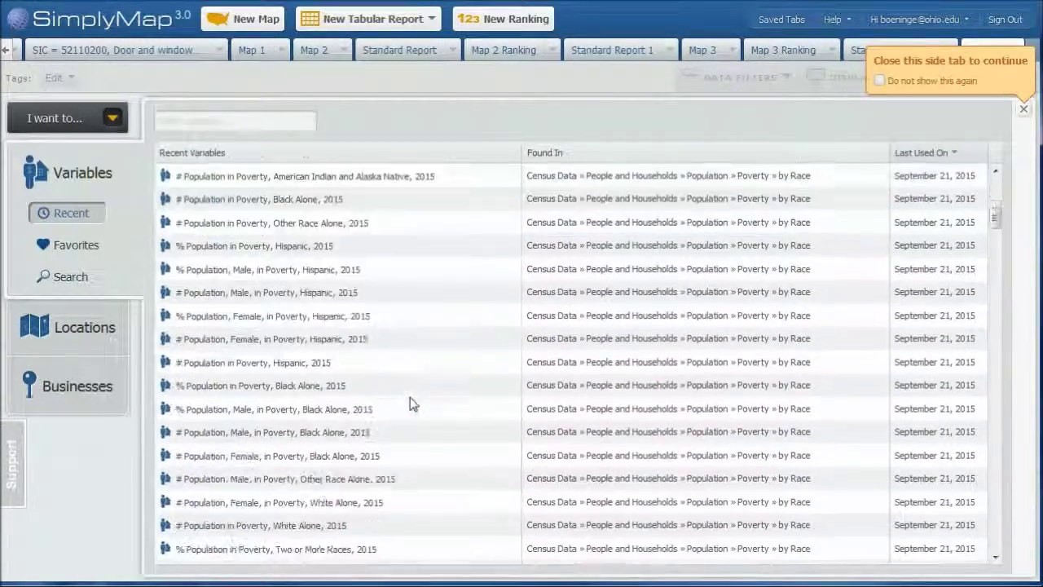
pyautogui.scroll(-6, 410, 400)
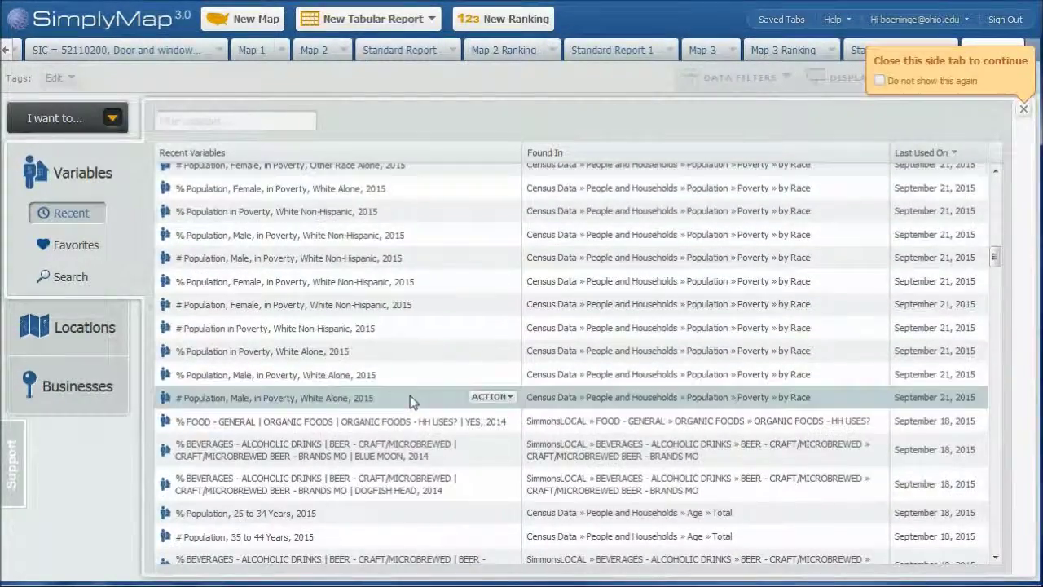
pyautogui.click(404, 403)
pyautogui.scroll(-4, 391, 431)
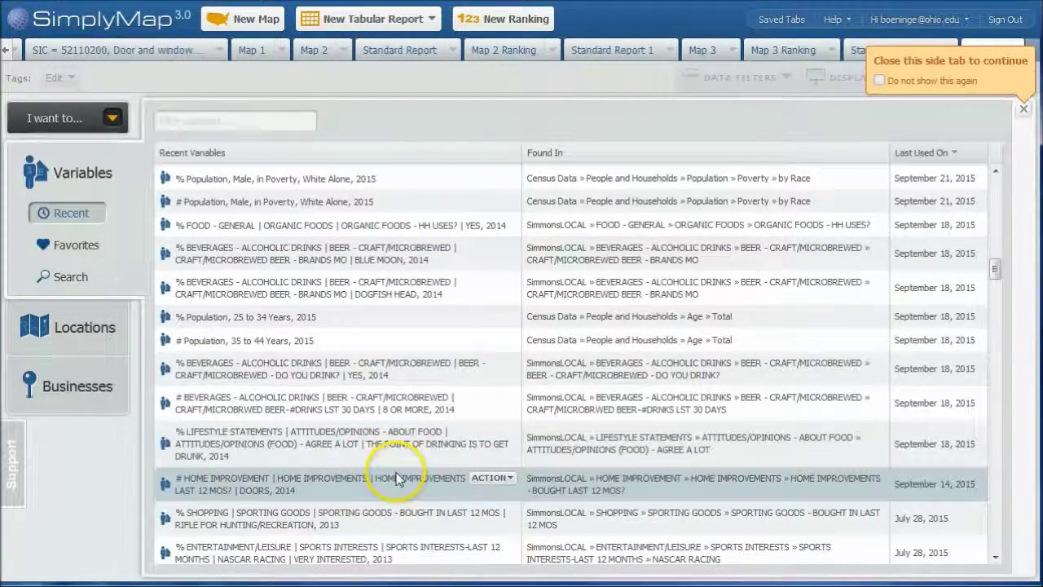
pyautogui.click(466, 429)
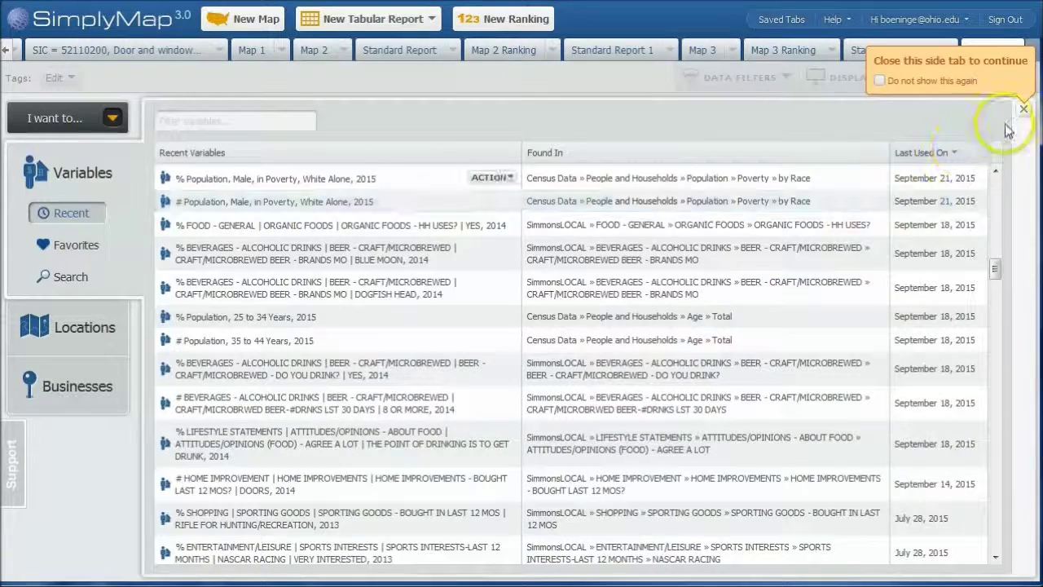
pyautogui.click(1024, 114)
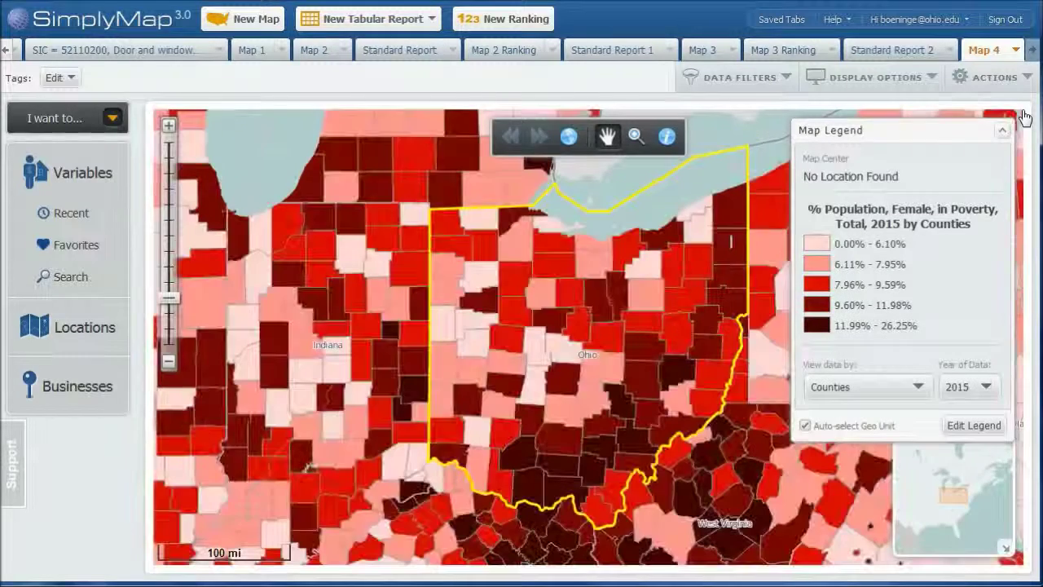
# - Check Map 4's display options and confirm the data is viewed by Counties
pyautogui.click(1004, 129)
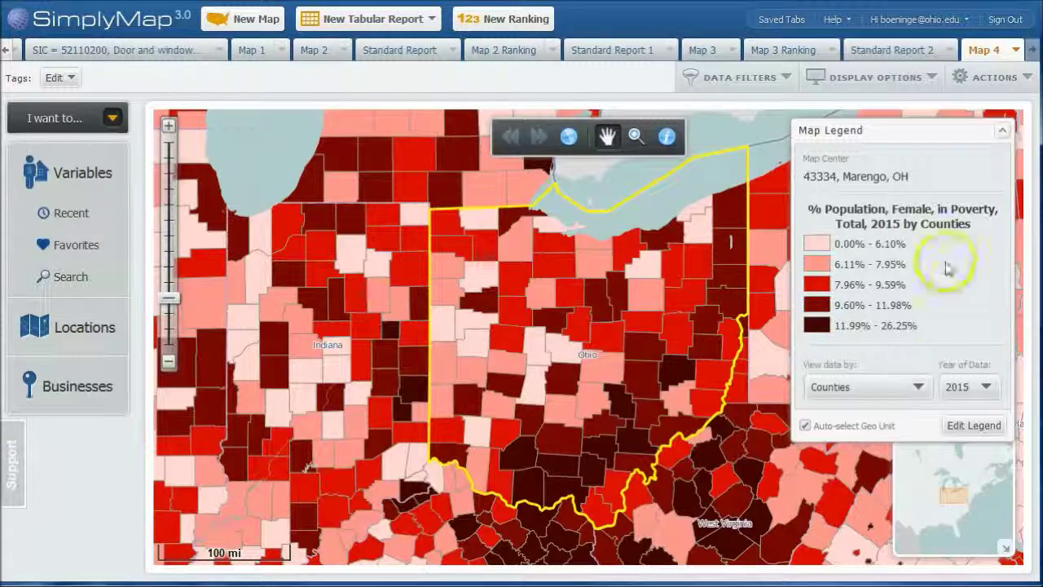
pyautogui.click(929, 77)
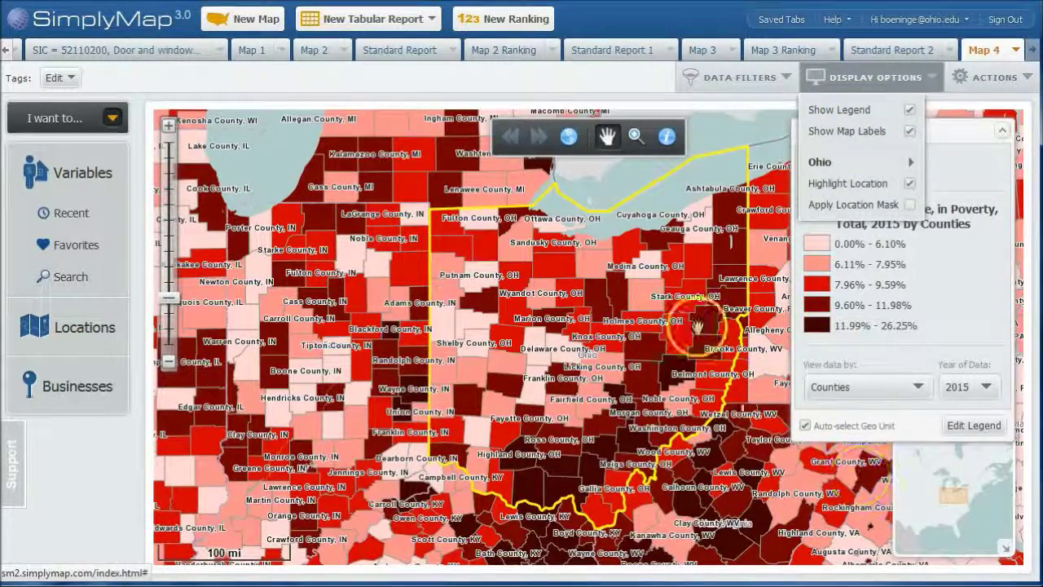
pyautogui.click(919, 387)
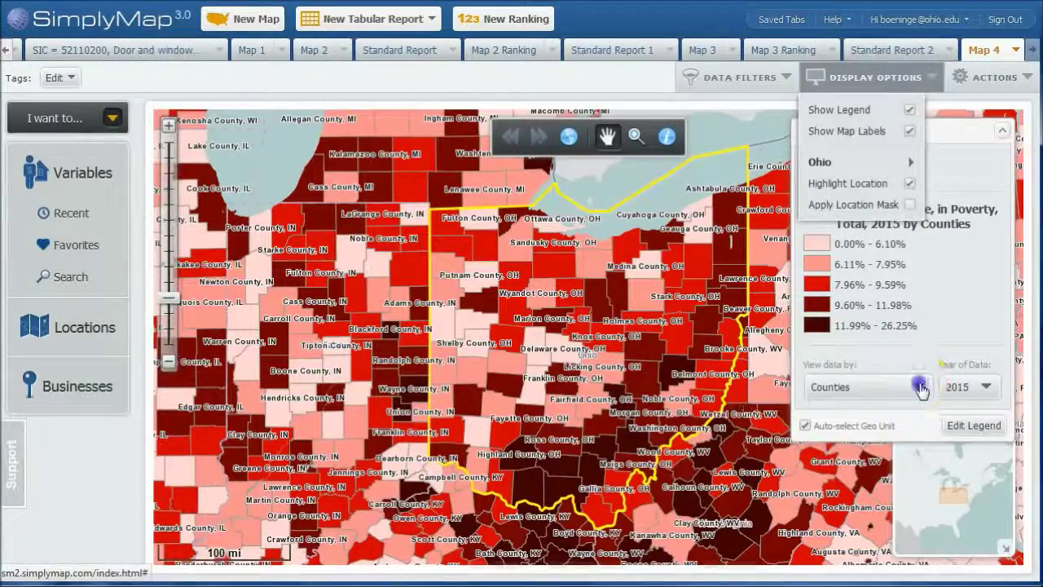
pyautogui.click(947, 334)
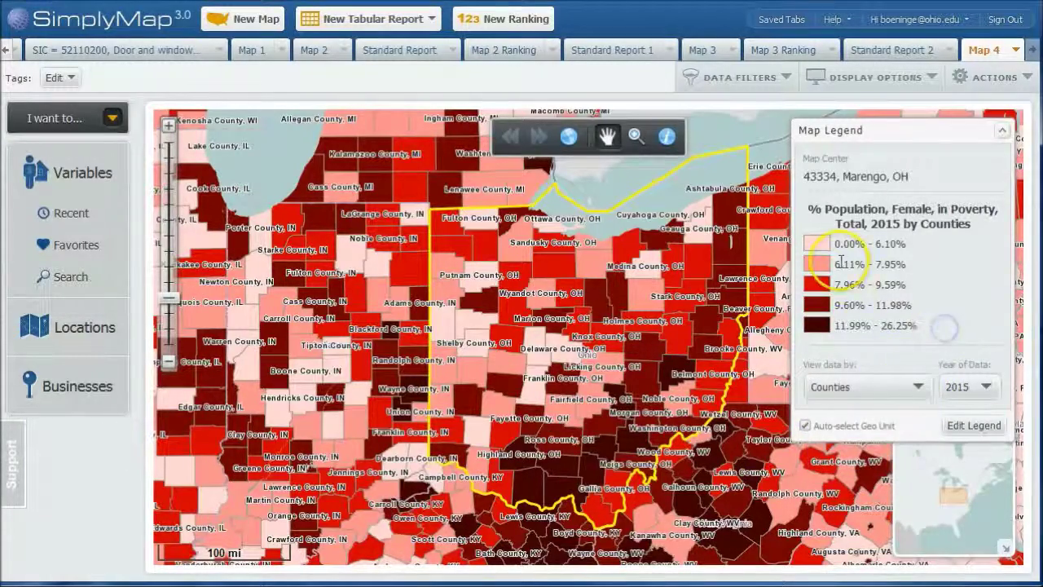
# - Switch the female-poverty legend to a grey colour scheme
pyautogui.click(966, 427)
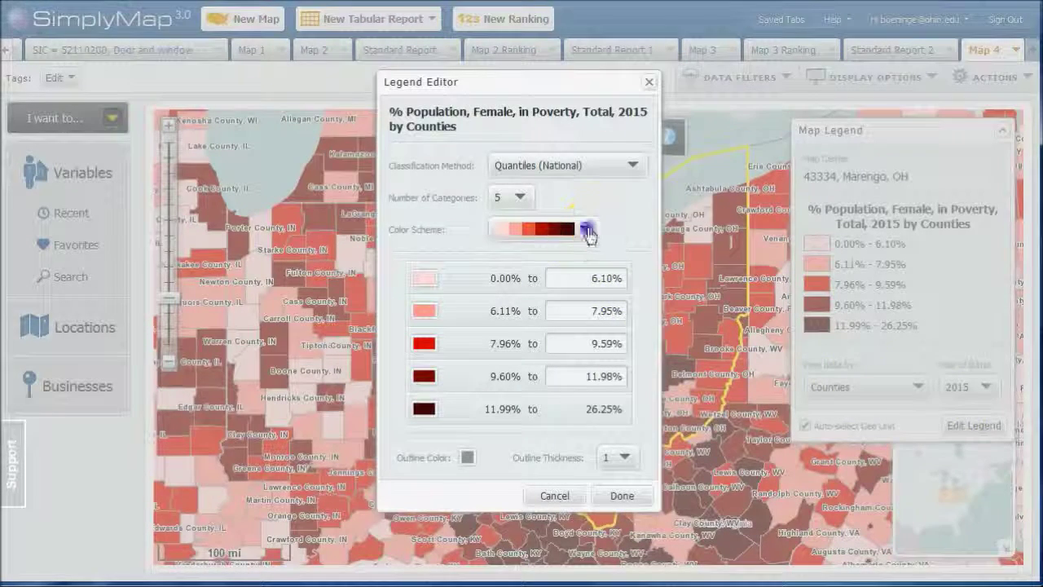
pyautogui.click(588, 232)
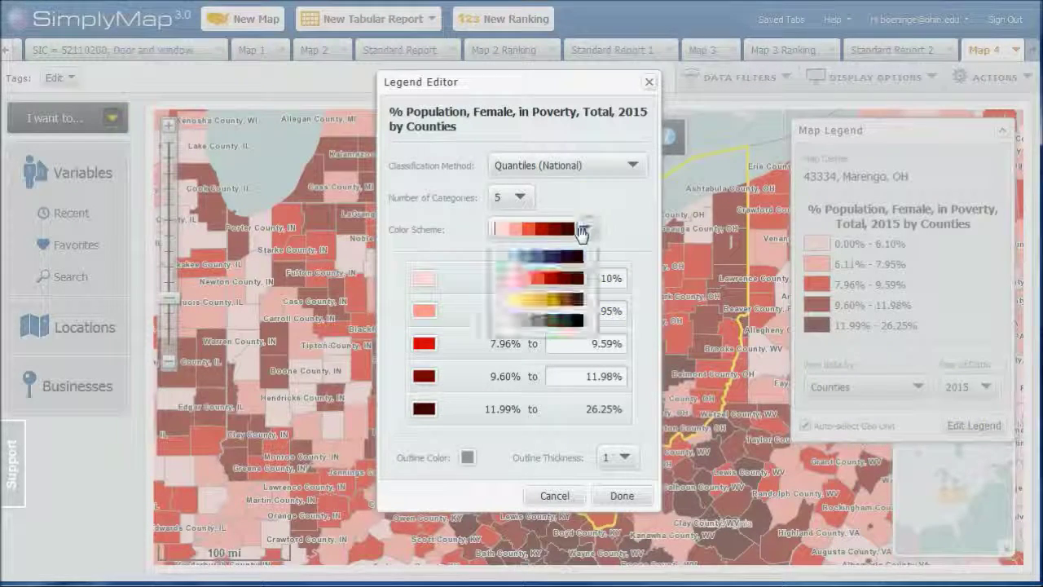
pyautogui.click(542, 325)
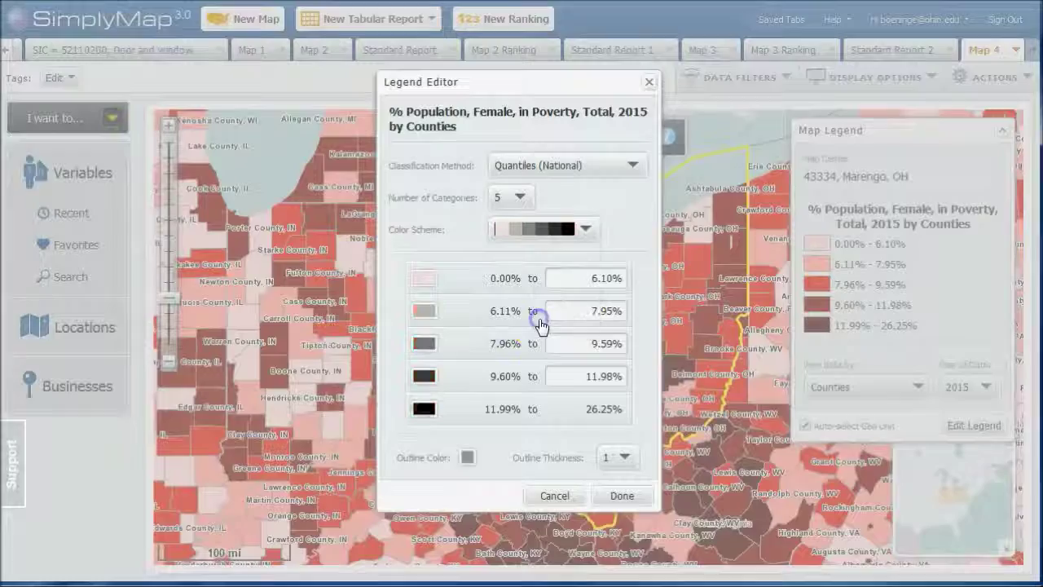
pyautogui.click(621, 497)
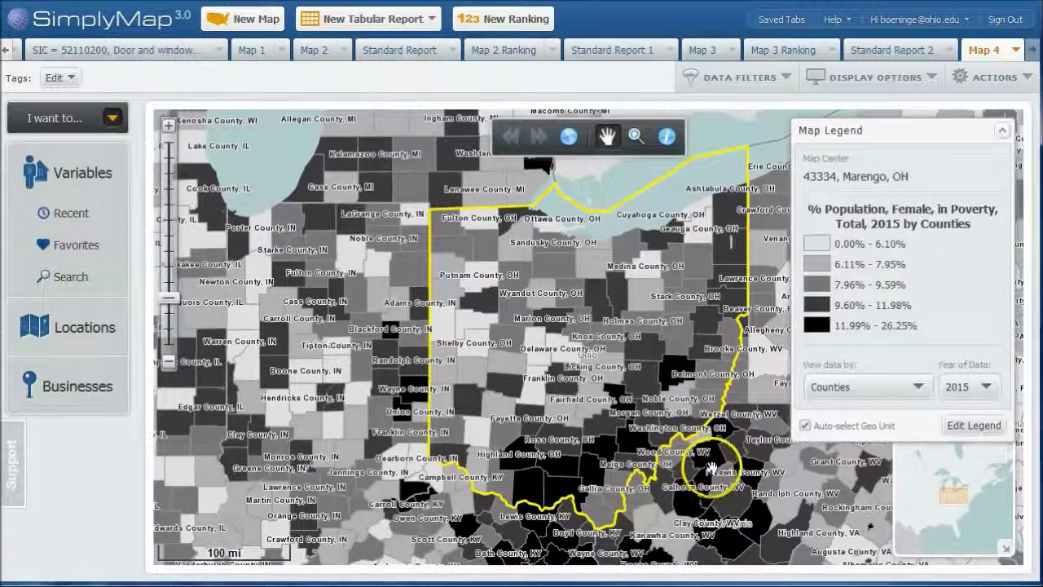
# - Colour 0.00%–6.10% pink and 6.11%–7.95% blue in the legend
pyautogui.click(955, 427)
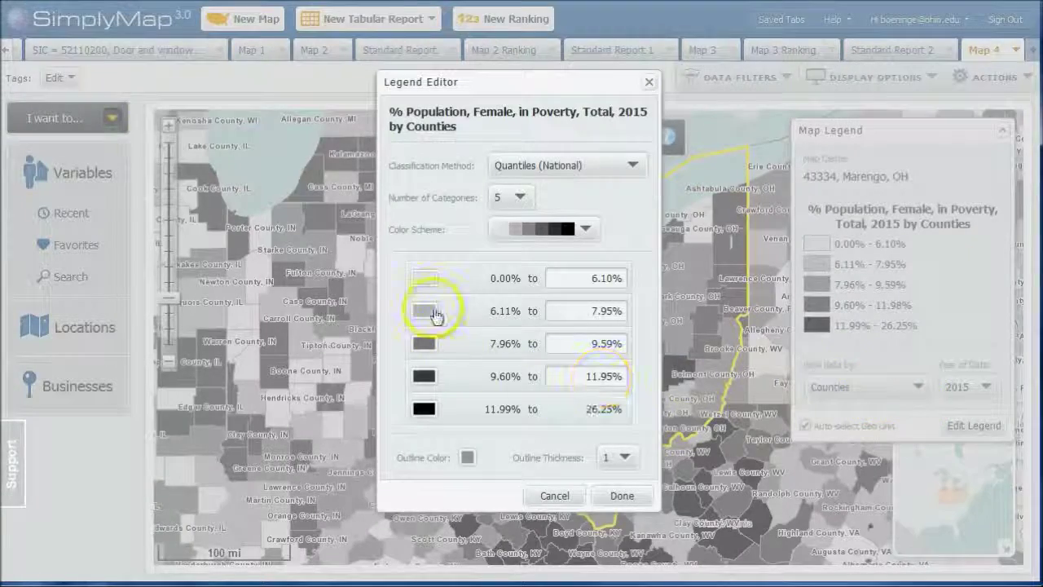
pyautogui.click(422, 279)
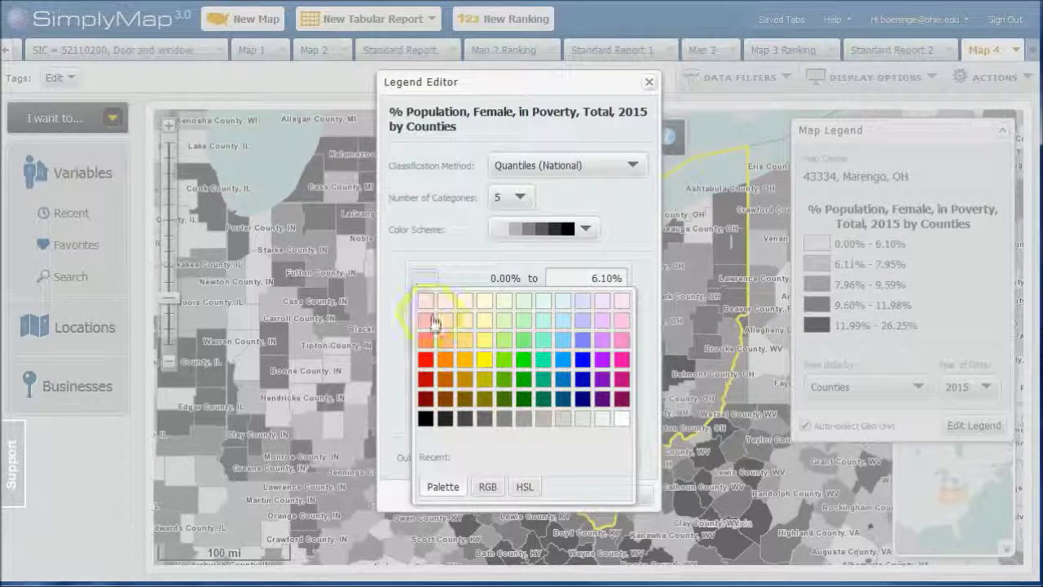
pyautogui.click(620, 339)
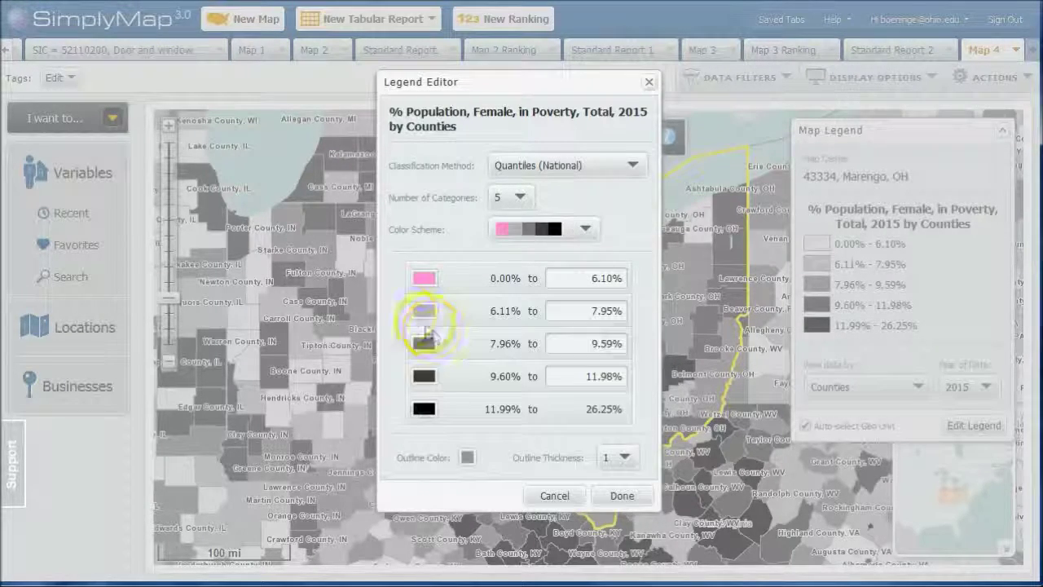
pyautogui.click(422, 311)
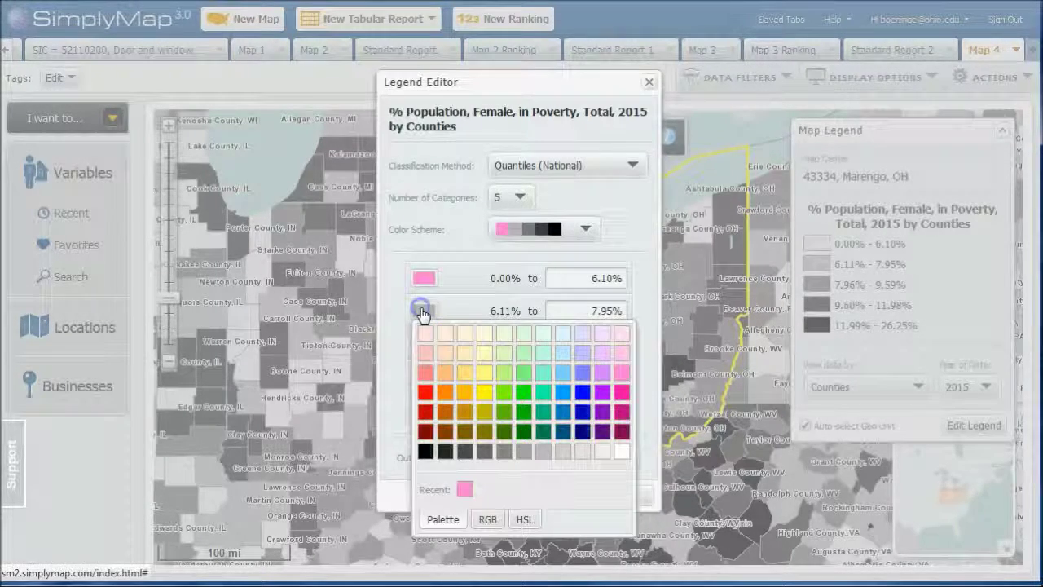
pyautogui.click(584, 392)
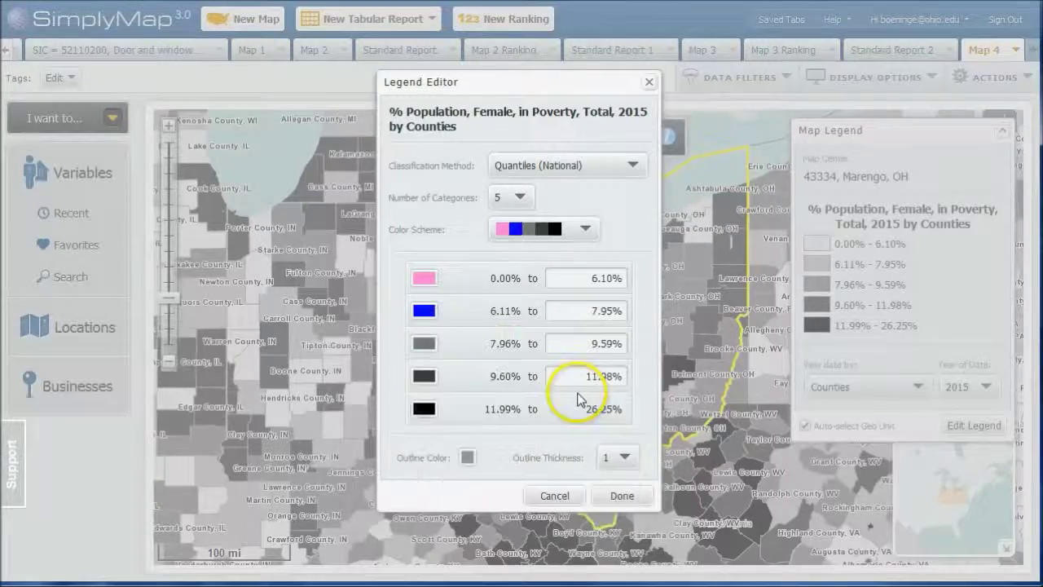
pyautogui.click(622, 495)
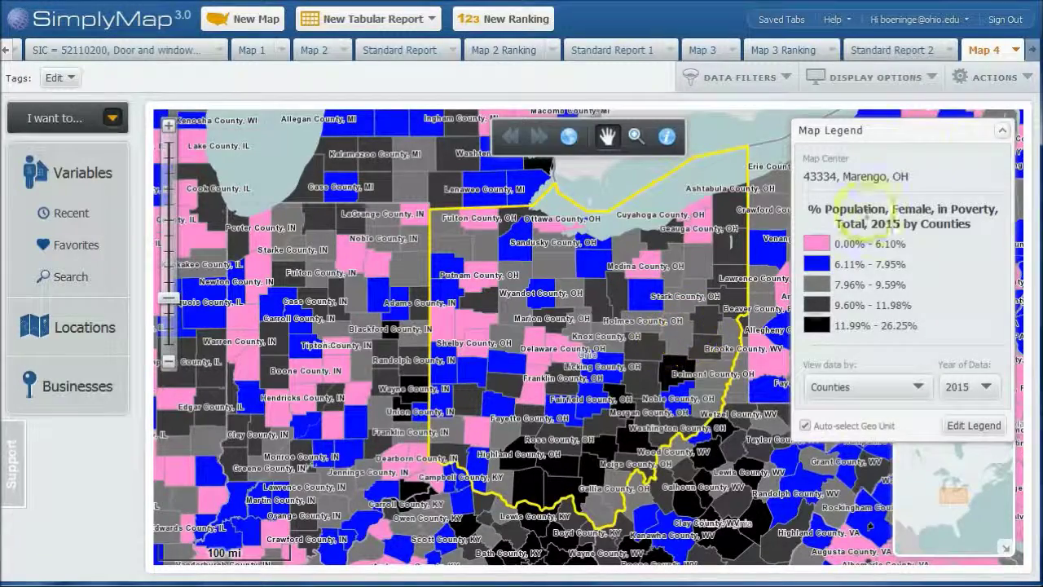
# - Create a ranking table from Map 4 with Make Ranking from Map in the Actions menu
pyautogui.click(996, 78)
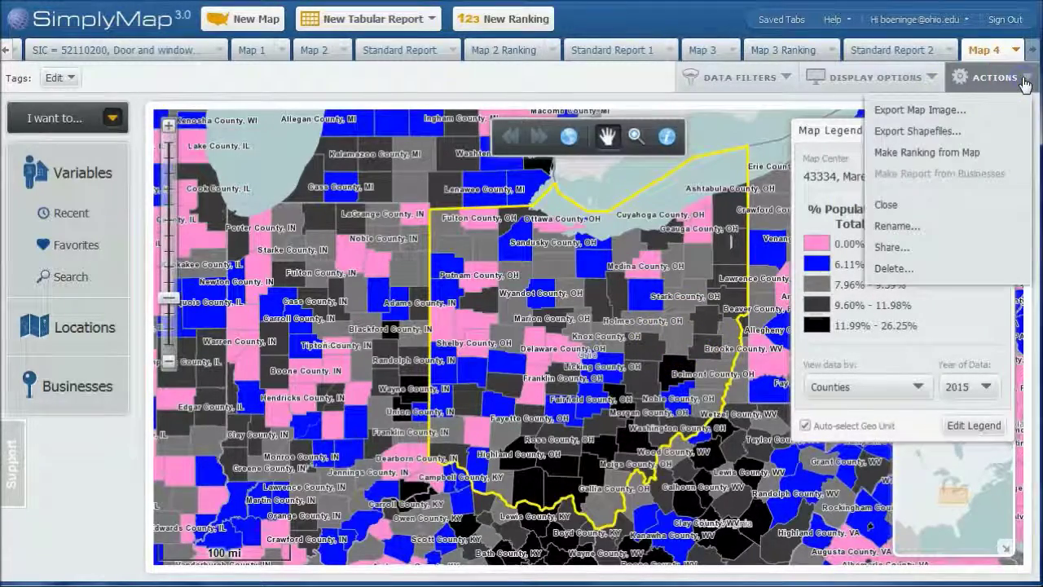
pyautogui.click(910, 155)
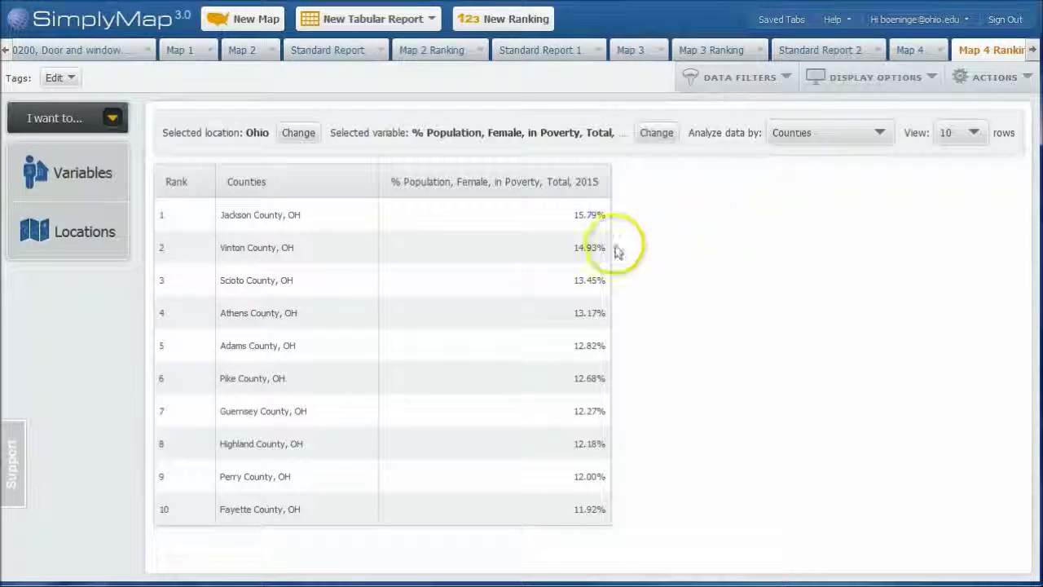
# - Show 100 rows so all 88 counties appear, checking from Jackson County (15.79%) down to rank 88
pyautogui.moveTo(570, 399)
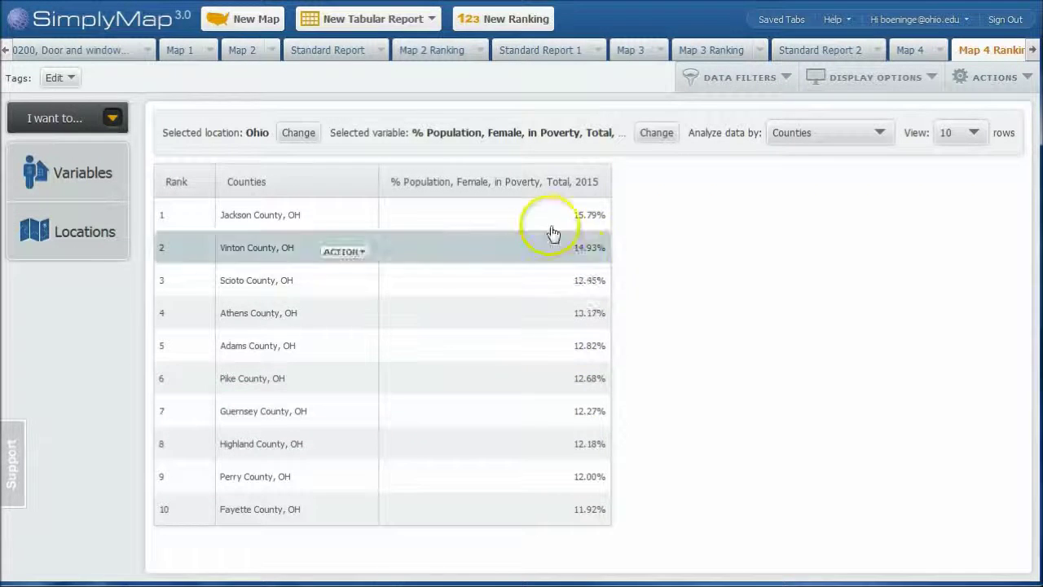
pyautogui.click(962, 137)
pyautogui.click(958, 228)
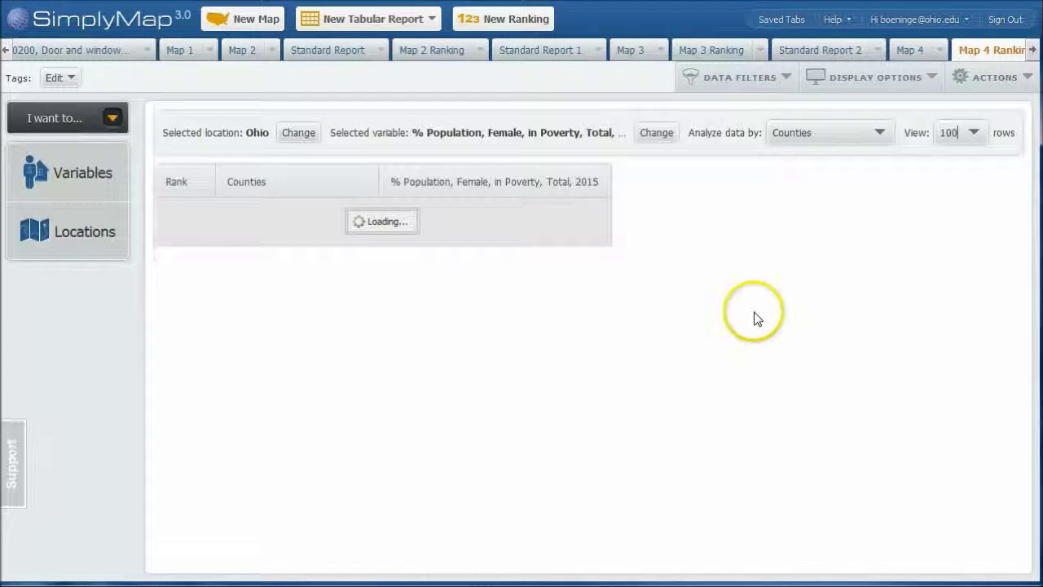
pyautogui.scroll(-5, 534, 322)
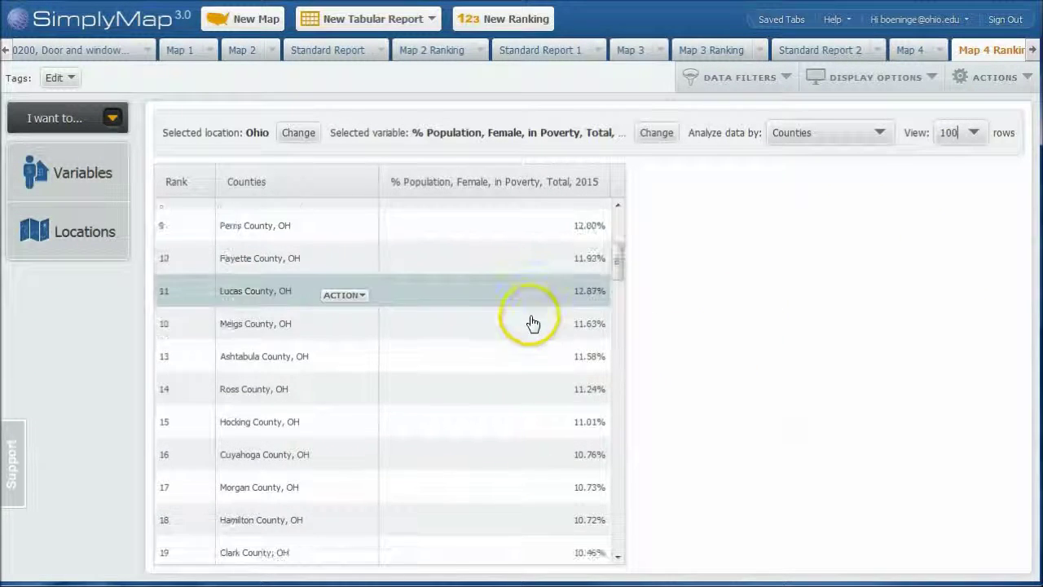
pyautogui.scroll(-15, 534, 321)
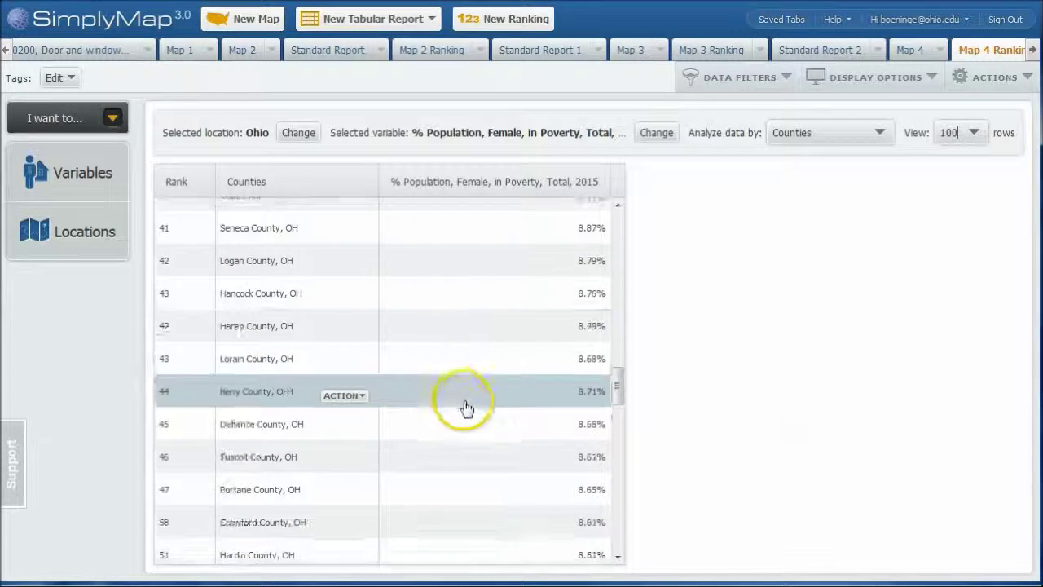
pyautogui.scroll(-5, 465, 407)
pyautogui.moveTo(617, 424); pyautogui.dragTo(617, 543)
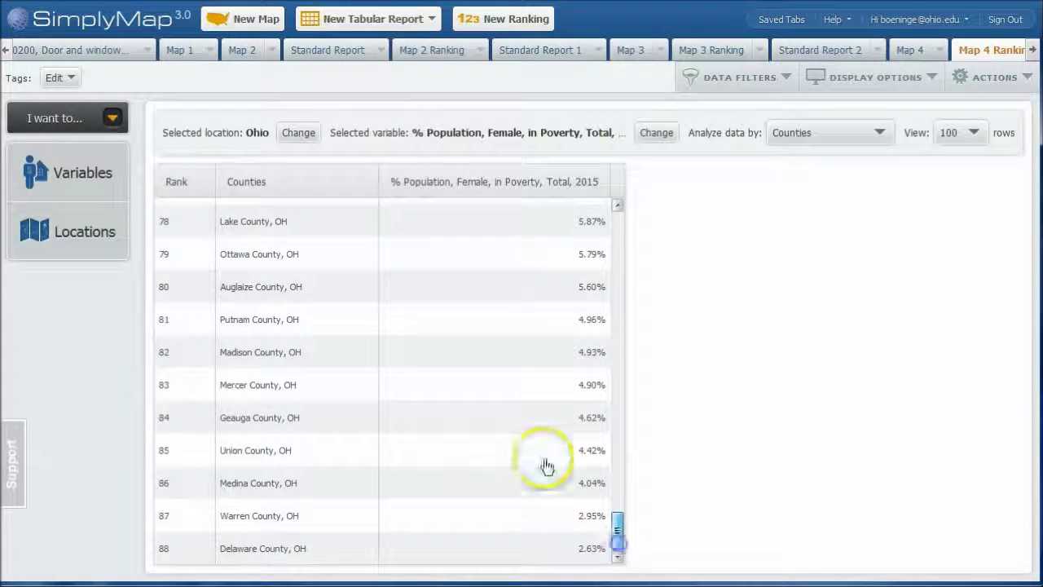
pyautogui.scroll(14, 519, 438)
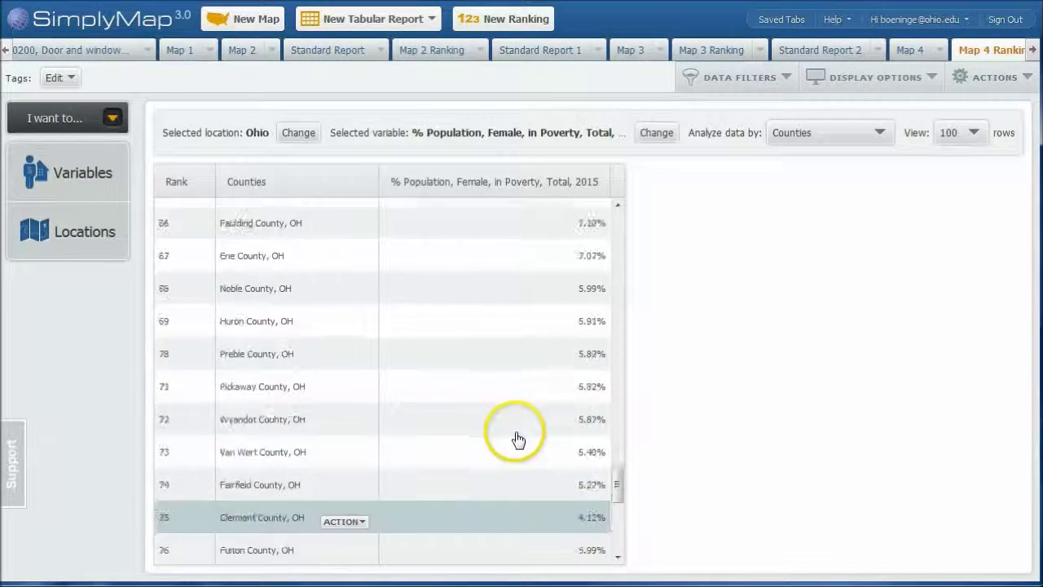
pyautogui.scroll(15, 518, 439)
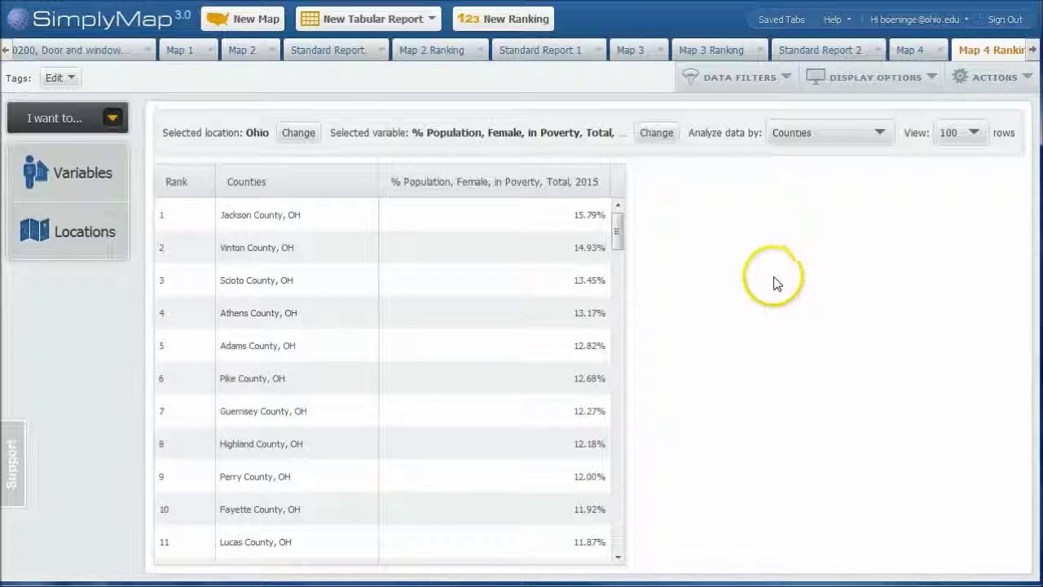
pyautogui.moveTo(578, 326)
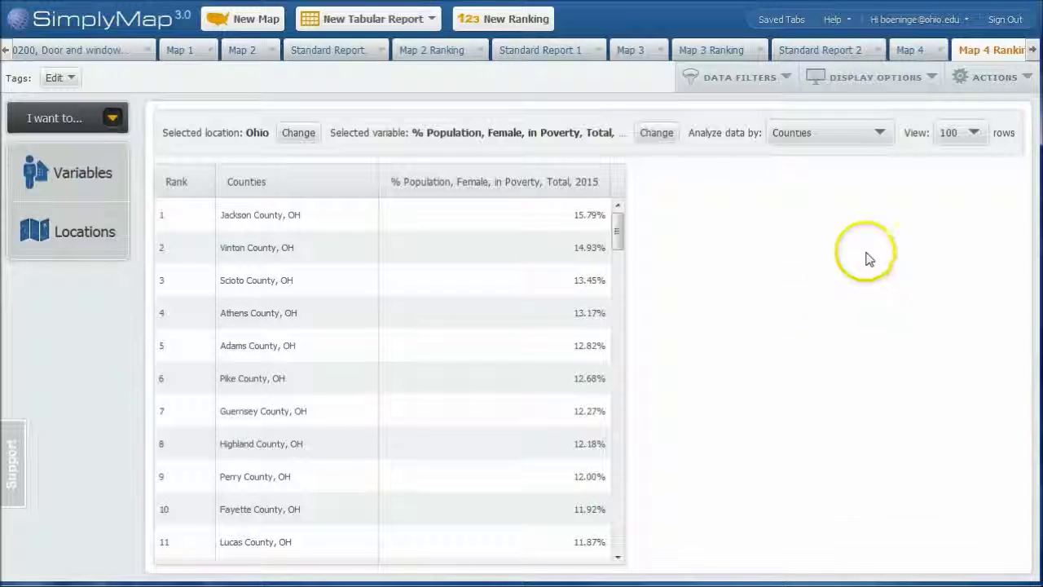
pyautogui.click(994, 78)
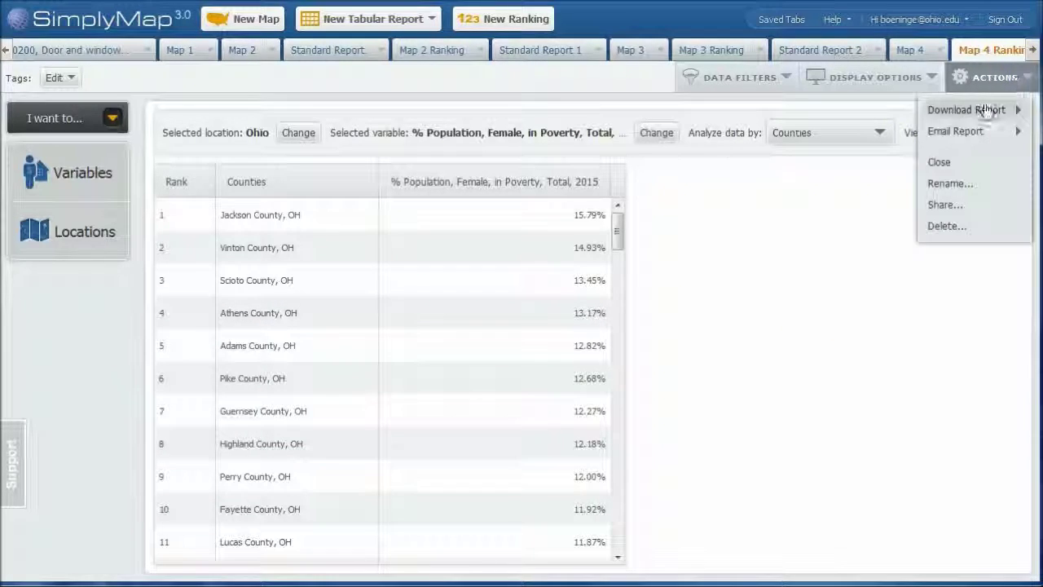
pyautogui.click(987, 110)
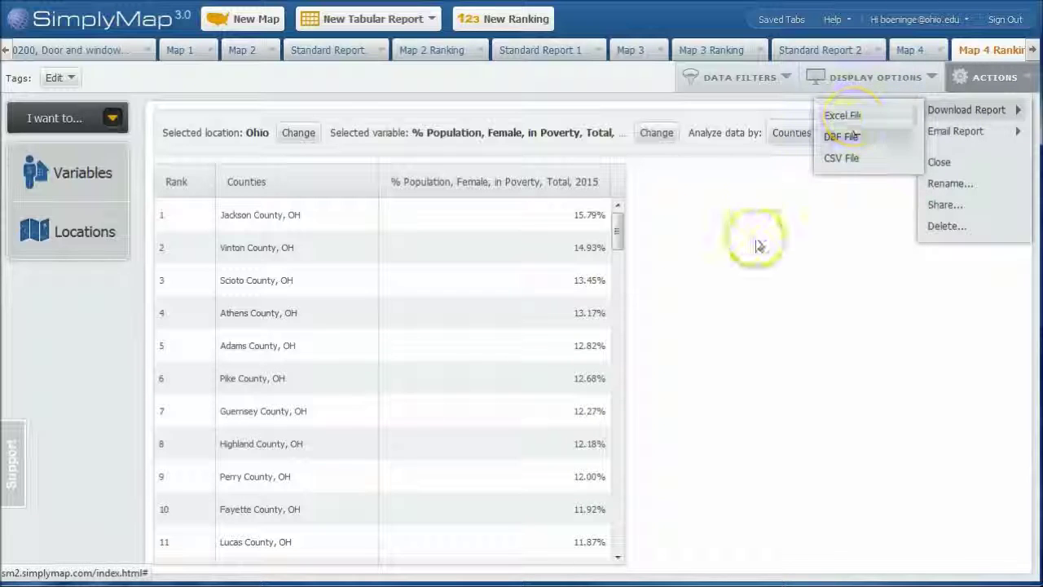
pyautogui.click(743, 324)
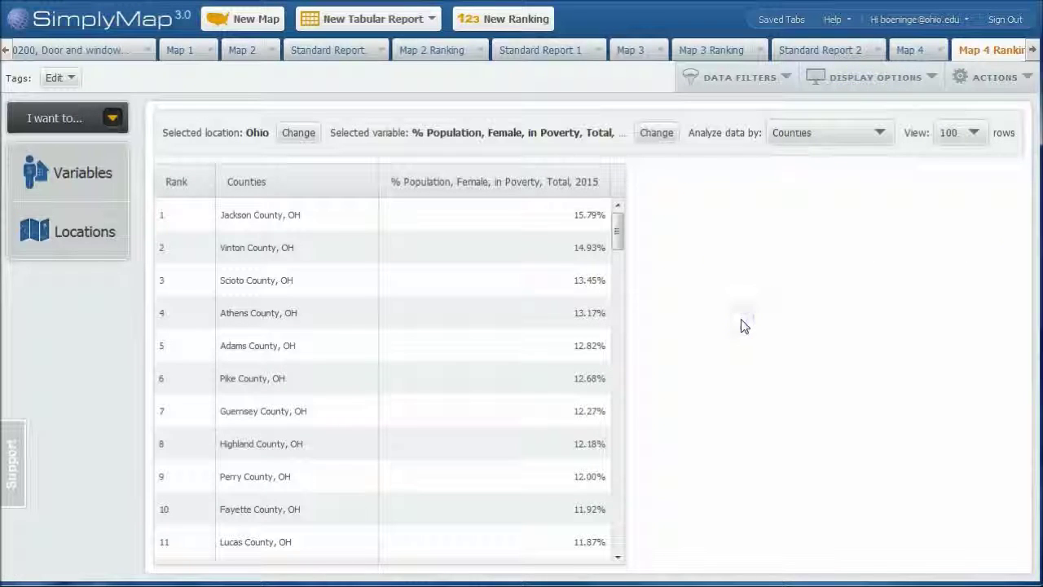